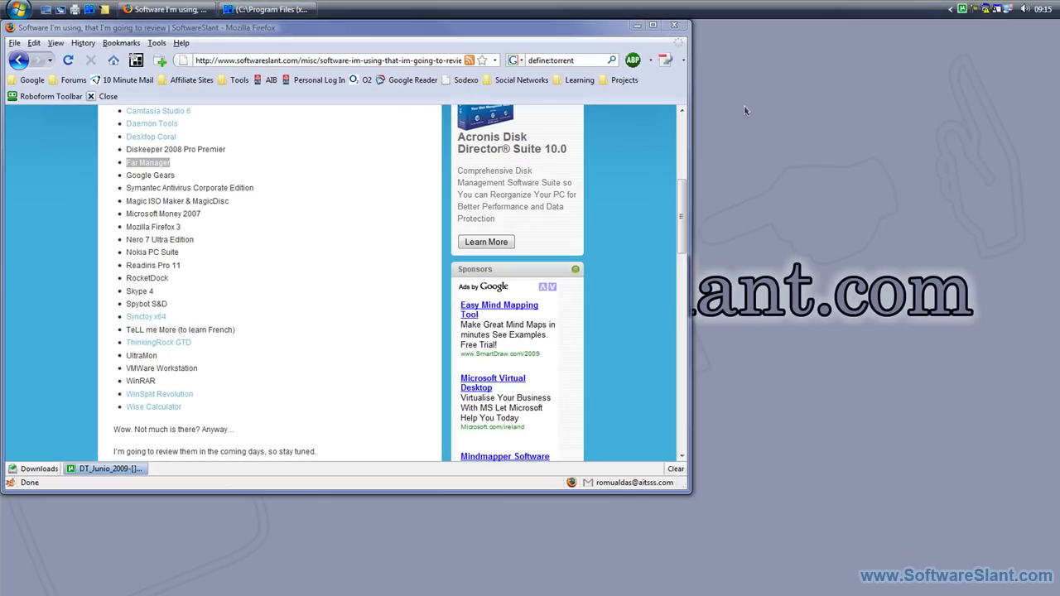
Bring Far Manager to the front, reposition its window, and move the left panel up to C:\Program Files (x86)
{"action": "left_click", "coordinate": [291, 9]}
{"action": "mouse_move", "coordinate": [379, 65]}
{"action": "left_mouse_down"}
{"action": "mouse_move", "coordinate": [530, 67]}
{"action": "mouse_move", "coordinate": [398, 59]}
{"action": "left_mouse_up"}
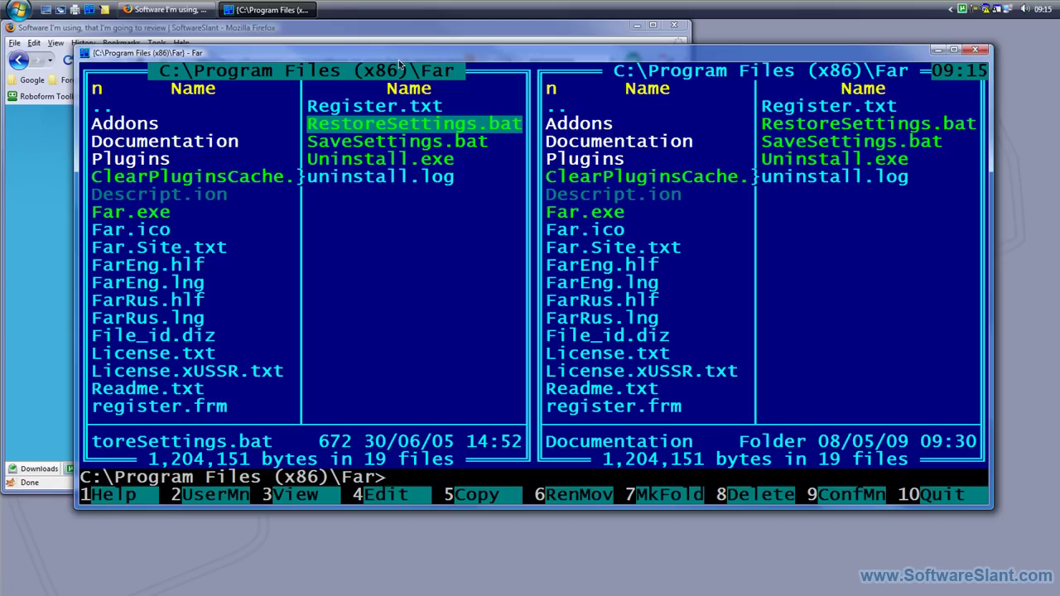
{"action": "left_click", "coordinate": [613, 194]}
{"action": "left_click", "coordinate": [166, 159]}
{"action": "left_click", "coordinate": [619, 141]}
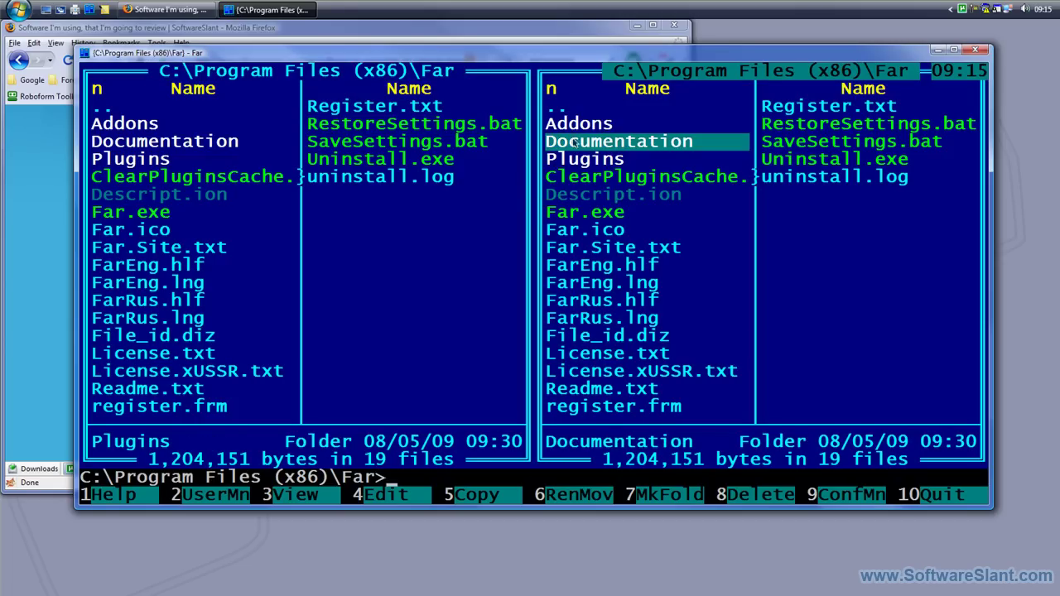
{"action": "double_click", "coordinate": [219, 113]}
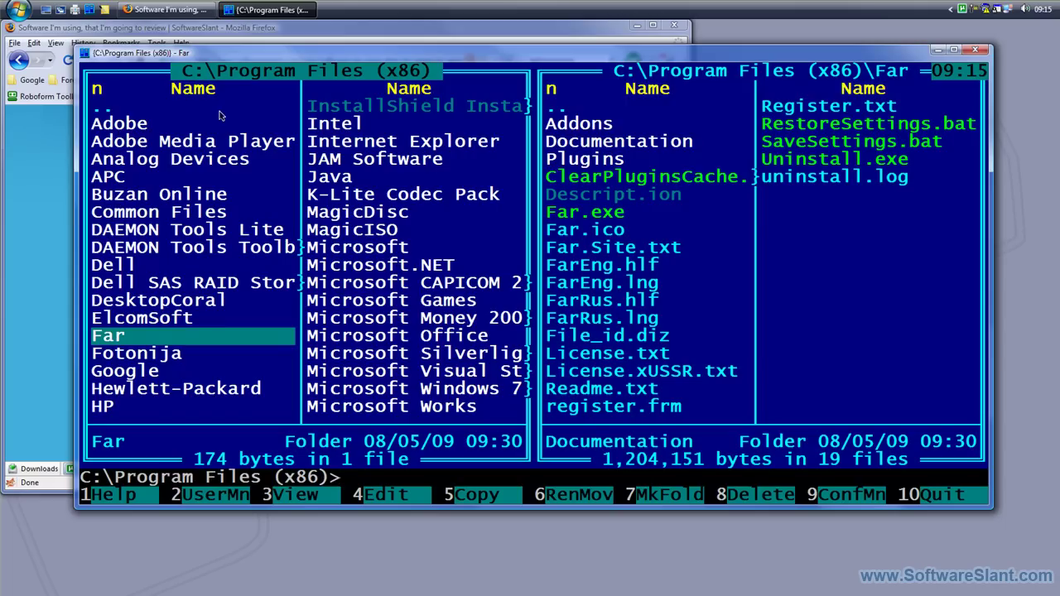
Switch the left panel to drive D: using the Alt+F1 drive list
{"action": "key", "text": "alt+F1"}
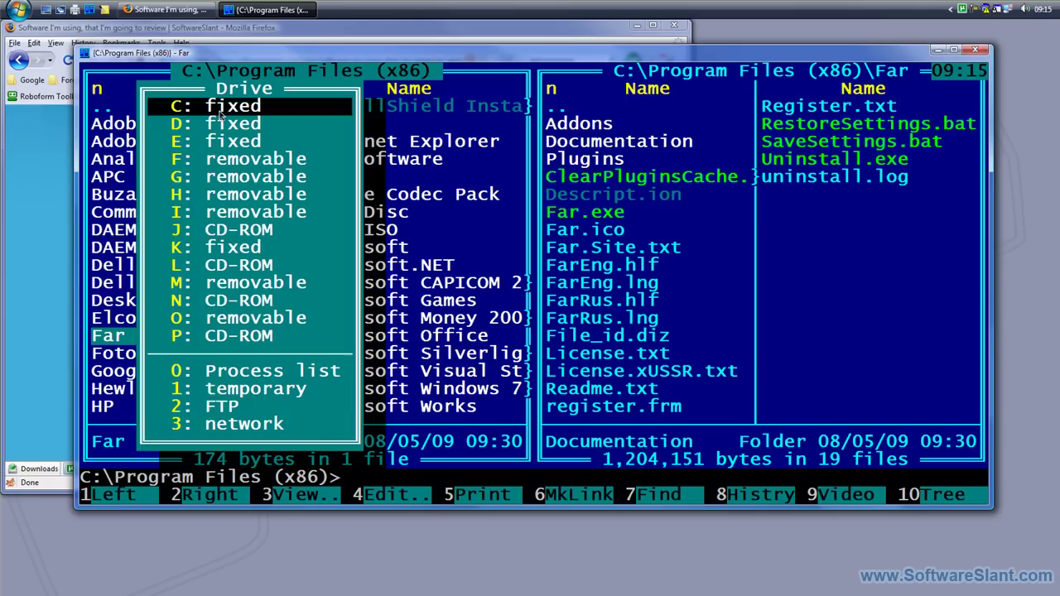
{"action": "key", "text": "d"}
{"action": "key", "text": "alt+F1"}
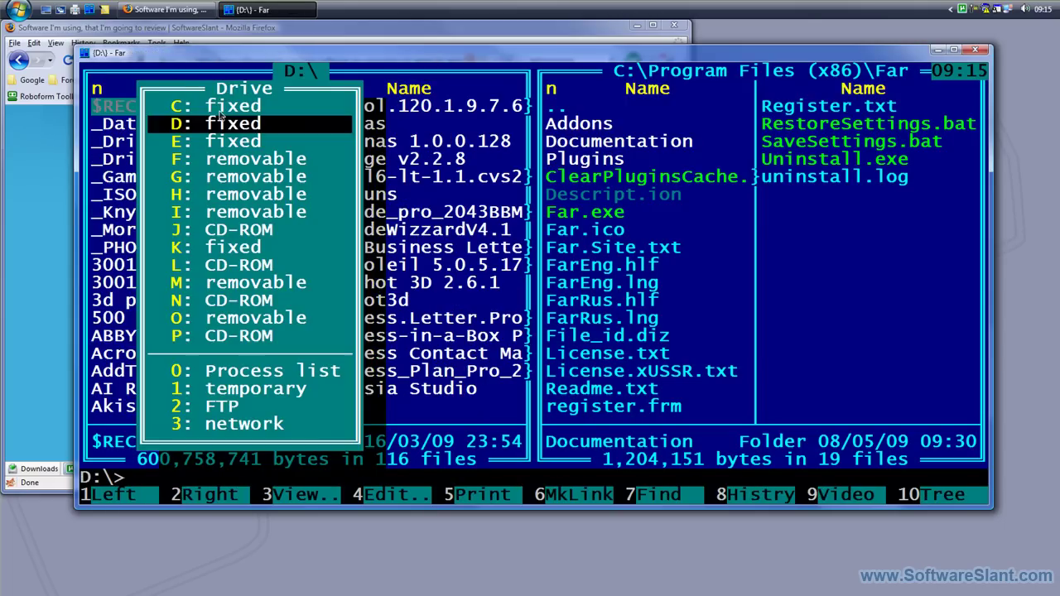
{"action": "key", "text": "Escape"}
{"action": "key", "text": "Return"}
{"action": "key", "text": "Return"}
{"action": "key", "text": "alt+F1"}
{"action": "key", "text": "Down"}
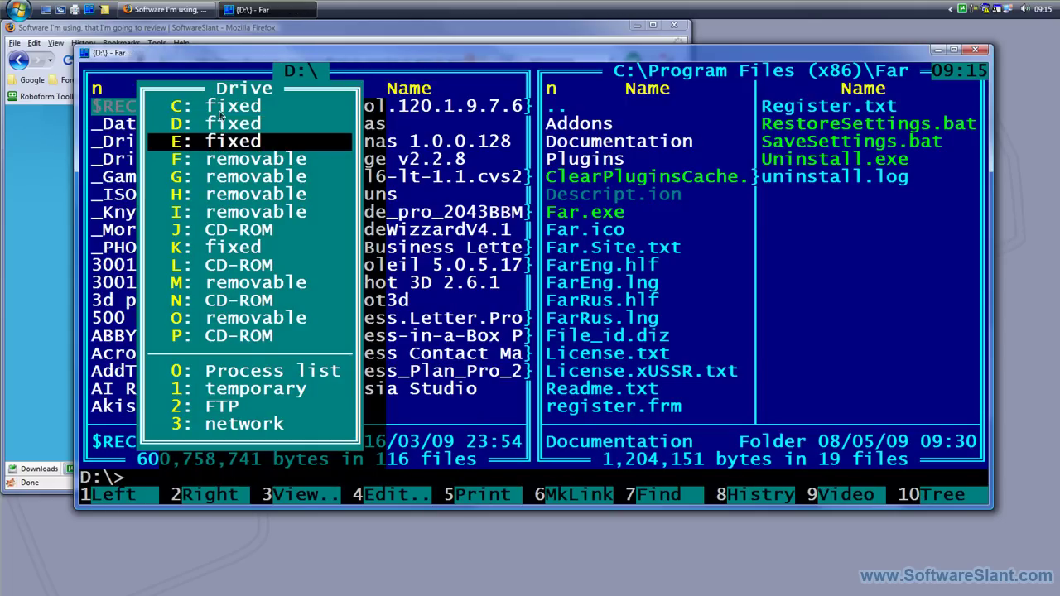
{"action": "key", "text": "Up"}
{"action": "key", "text": "Return"}
{"action": "key", "text": "Down"}
{"action": "key", "text": "Down"}
{"action": "key", "text": "Down"}
{"action": "key", "text": "Down"}
{"action": "key", "text": "Up"}
{"action": "key", "text": "Up"}
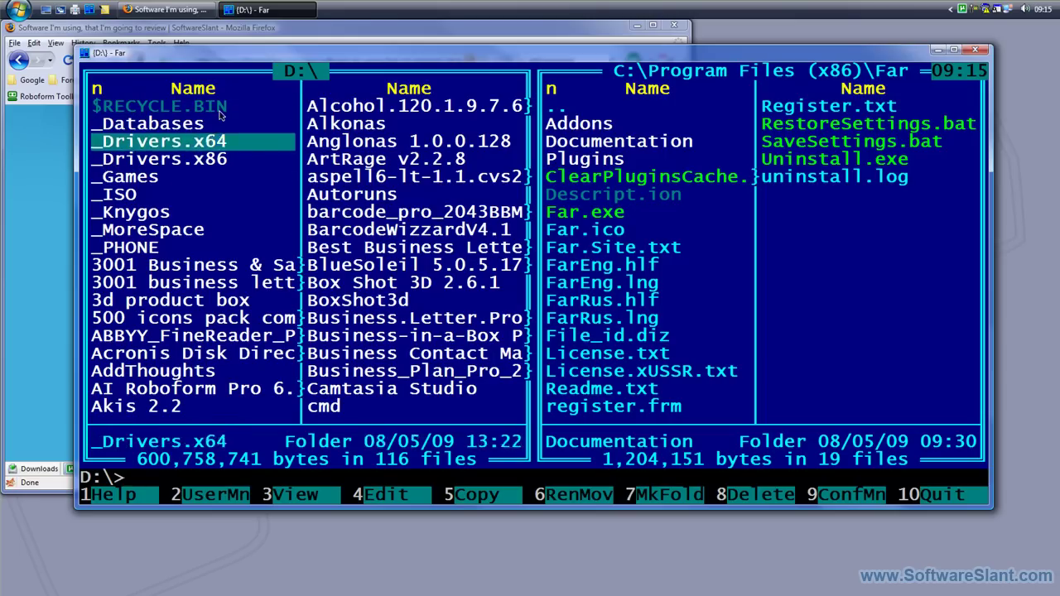
{"action": "key", "text": "Up"}
{"action": "key", "text": "Down"}
{"action": "key", "text": "Down"}
Open the _Drivers.x64 folder and browse its driver files down to the R161009 network driver
{"action": "key", "text": "Return"}
{"action": "key", "text": "Return"}
{"action": "key", "text": "Up"}
{"action": "key", "text": "Return"}
{"action": "key", "text": "End"}
{"action": "key", "text": "Up"}
{"action": "key", "text": "Up"}
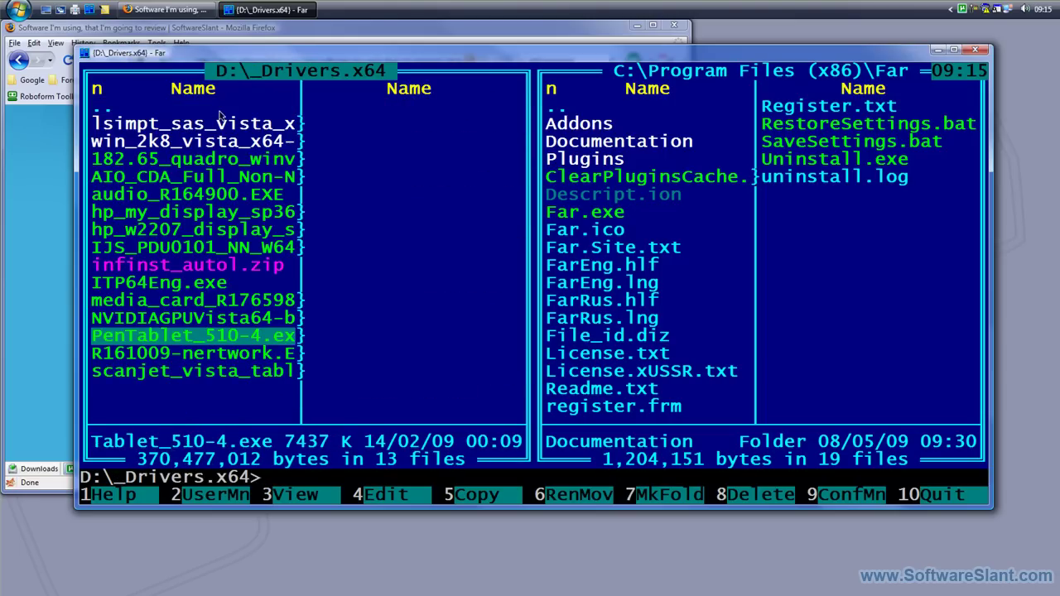
{"action": "key", "text": "Up"}
{"action": "key", "text": "Up"}
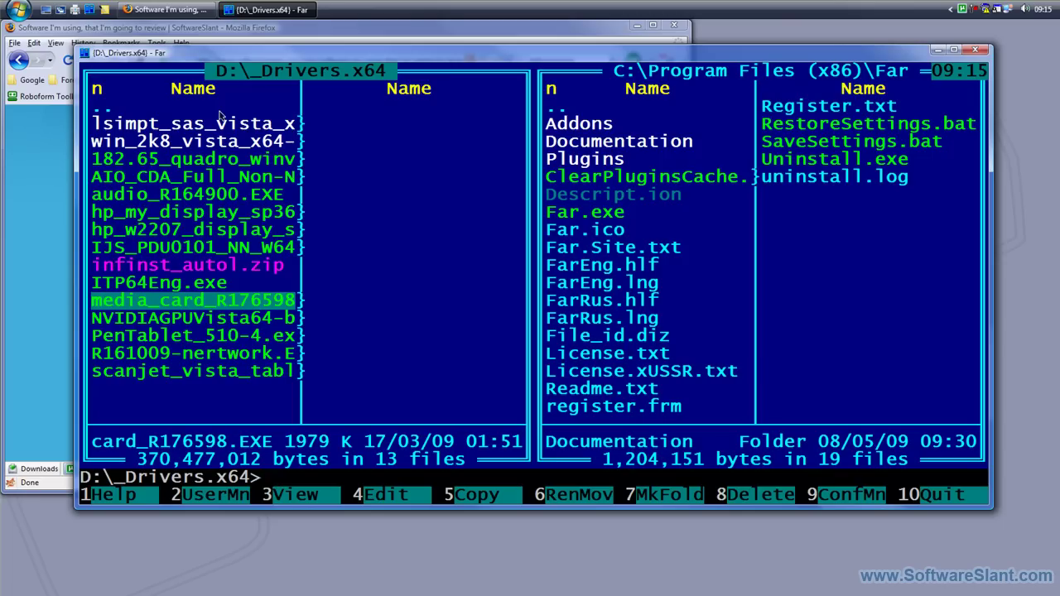
{"action": "key", "text": "Down"}
{"action": "key", "text": "Down"}
{"action": "key", "text": "Down"}
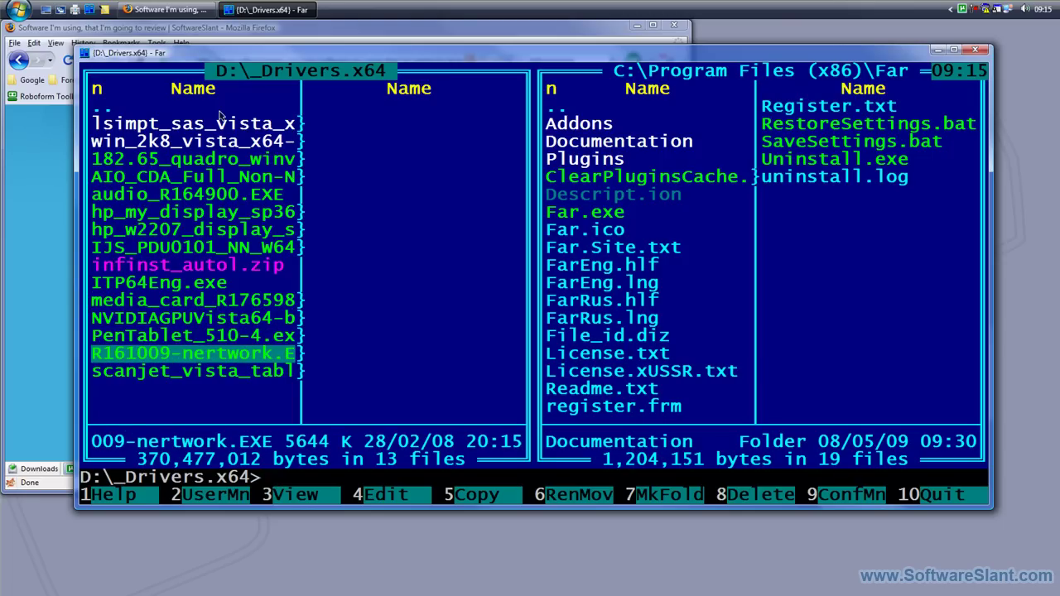
{"action": "key", "text": "Up"}
{"action": "key", "text": "Up"}
{"action": "key", "text": "Up"}
{"action": "key", "text": "Up"}
{"action": "key", "text": "Up"}
{"action": "key", "text": "Up"}
{"action": "key", "text": "Up"}
{"action": "key", "text": "Up"}
{"action": "key", "text": "Up"}
{"action": "key", "text": "Down"}
{"action": "key", "text": "Down"}
{"action": "key", "text": "Down"}
{"action": "key", "text": "Down"}
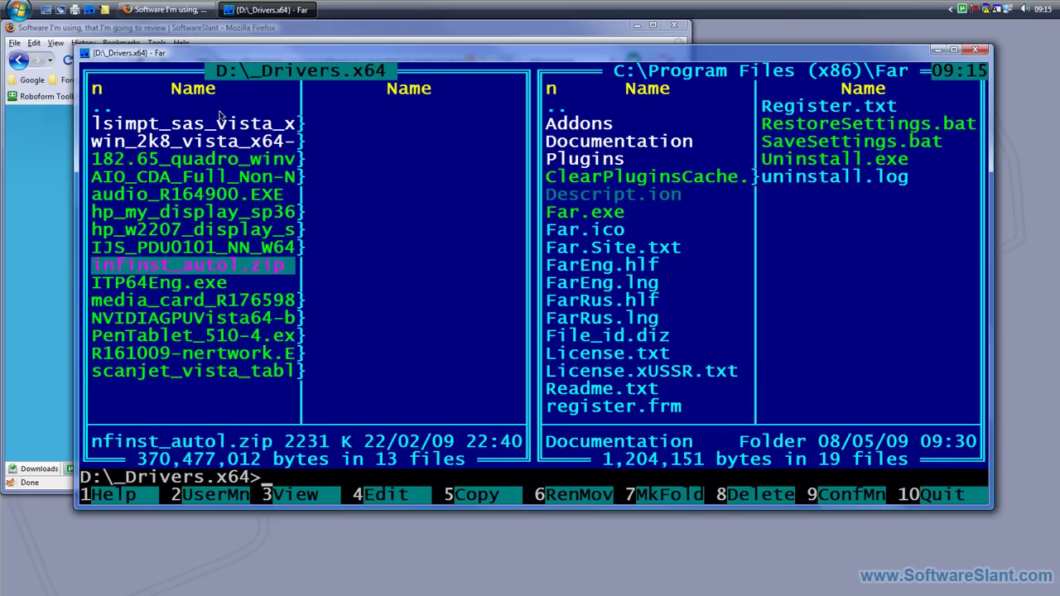
{"action": "key", "text": "Return"}
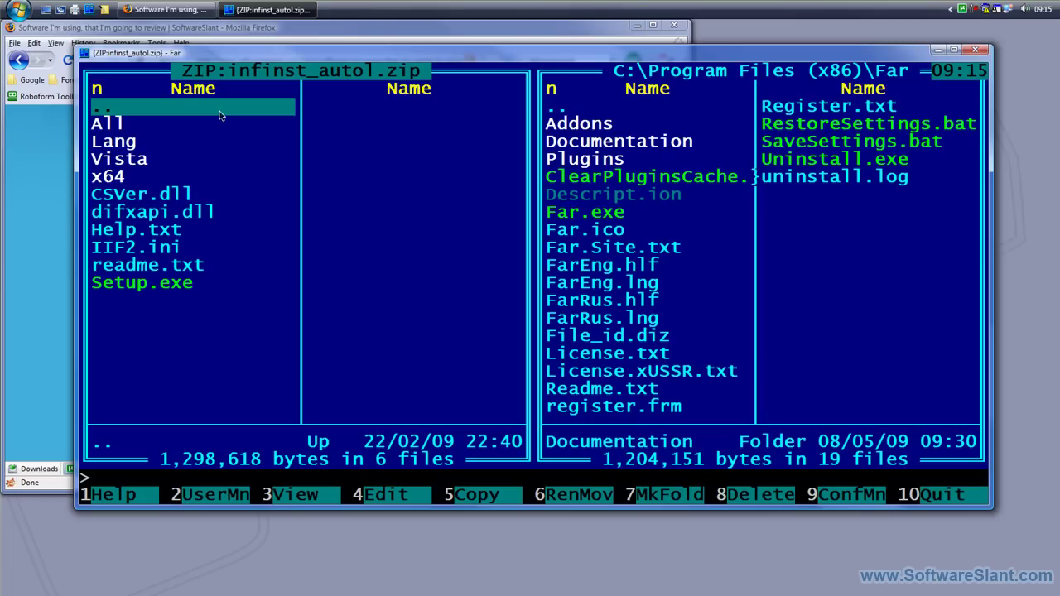
{"action": "key", "text": "Down"}
{"action": "key", "text": "Down"}
{"action": "key", "text": "Down"}
{"action": "key", "text": "Down"}
{"action": "key", "text": "Return"}
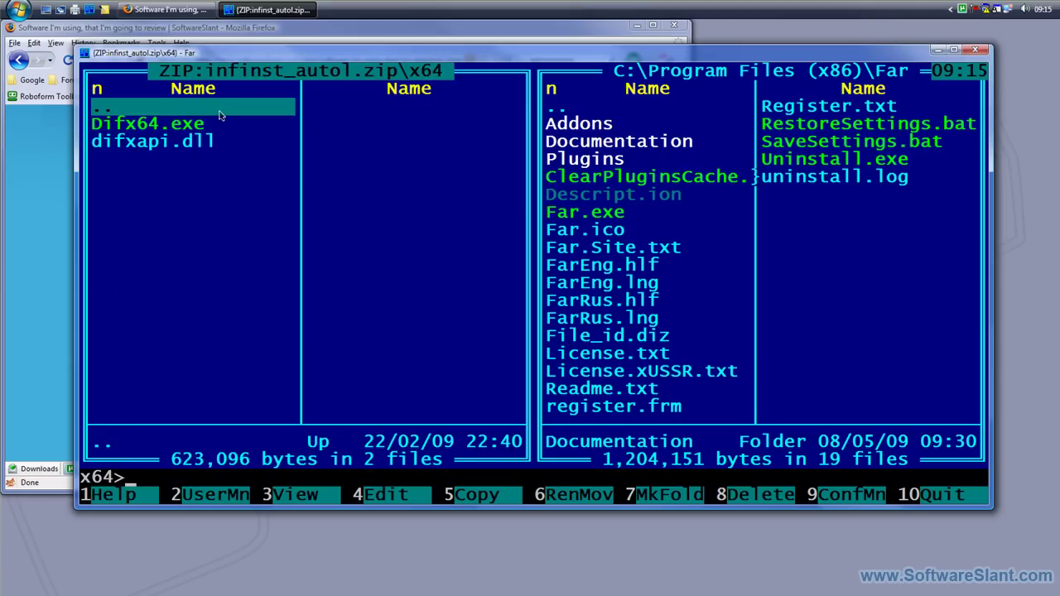
{"action": "key", "text": "Return"}
{"action": "key", "text": "Up"}
{"action": "key", "text": "Return"}
{"action": "key", "text": "Return"}
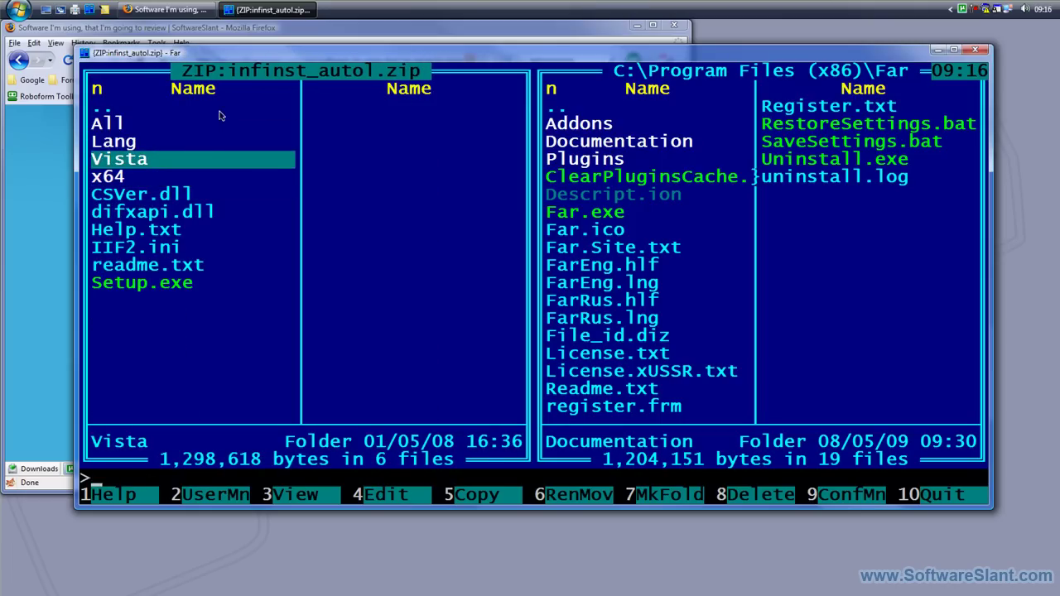
{"action": "key", "text": "Down"}
{"action": "key", "text": "Return"}
{"action": "key", "text": "Return"}
{"action": "key", "text": "Up"}
{"action": "key", "text": "Up"}
{"action": "key", "text": "Up"}
{"action": "key", "text": "Up"}
{"action": "key", "text": "Return"}
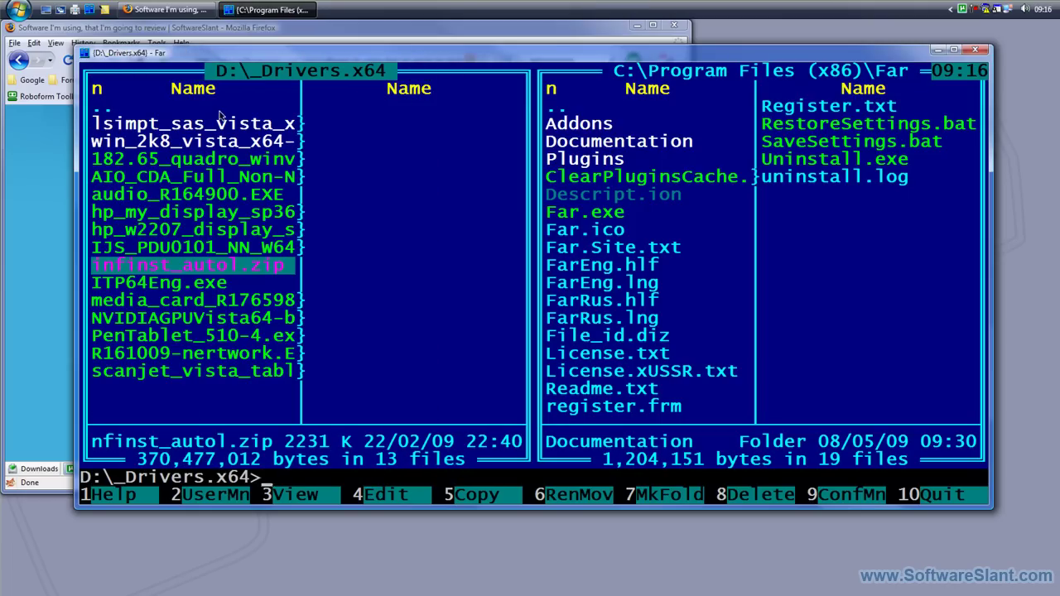
Check the left panel's drive list without changing drive, then move up the driver list
{"action": "key", "text": "alt+F1"}
{"action": "key", "text": "Escape"}
{"action": "key", "text": "alt+F1"}
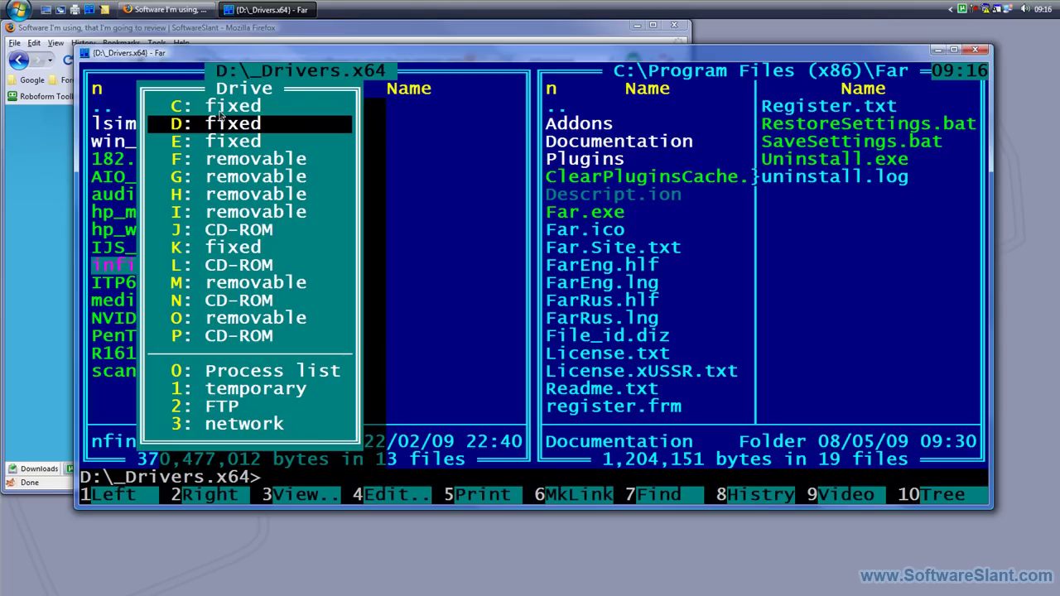
{"action": "key", "text": "Escape"}
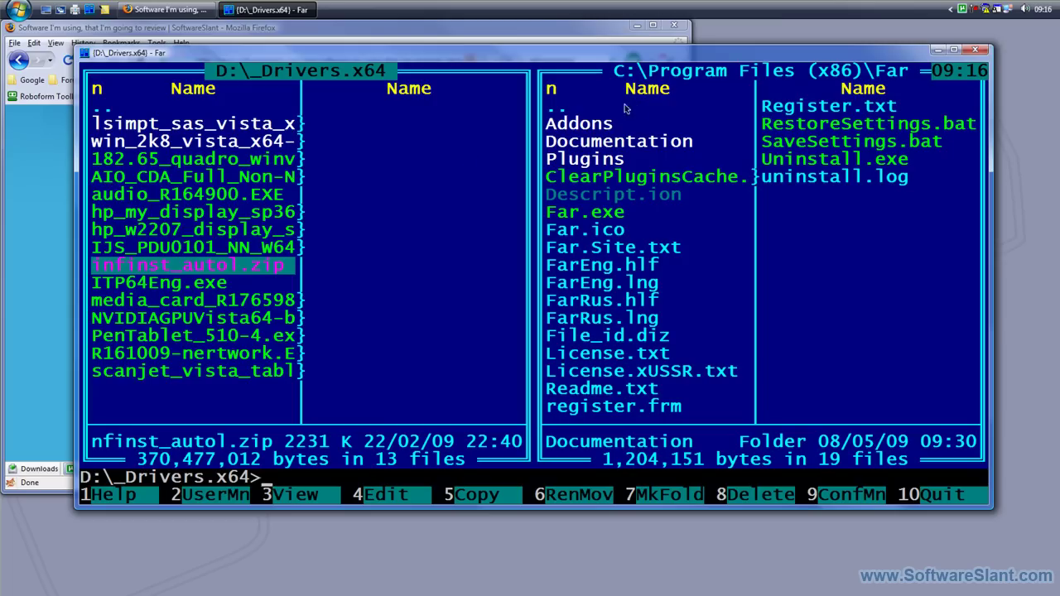
{"action": "left_click_drag", "start_coordinate": [194, 231], "coordinate": [210, 197]}
Switch the right panel to the root of C:
{"action": "key", "text": "alt+F2"}
{"action": "key", "text": "Down"}
{"action": "key", "text": "Down"}
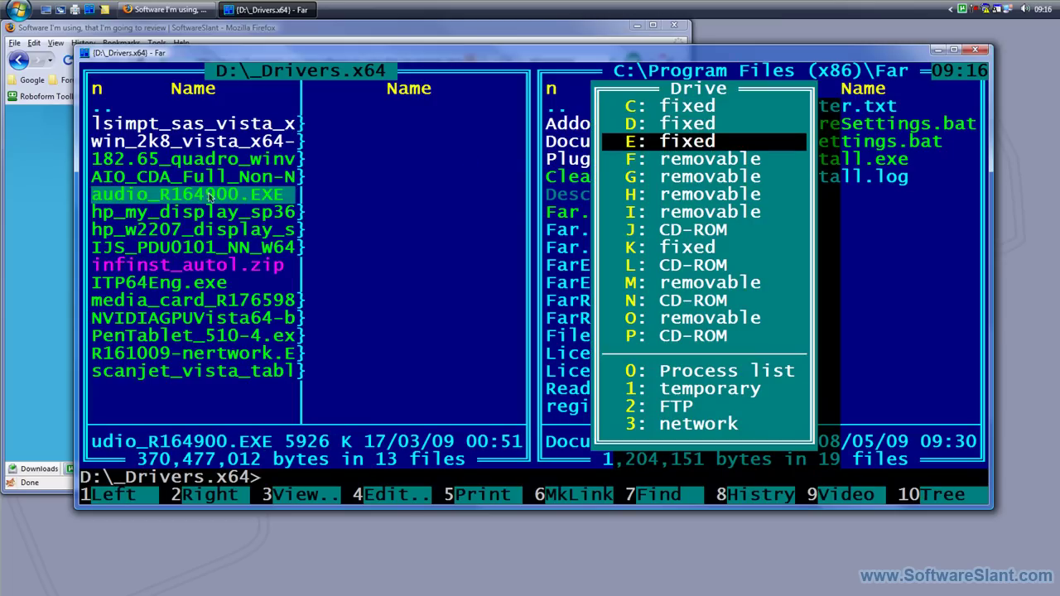
{"action": "key", "text": "Up"}
{"action": "key", "text": "Up"}
{"action": "key", "text": "Return"}
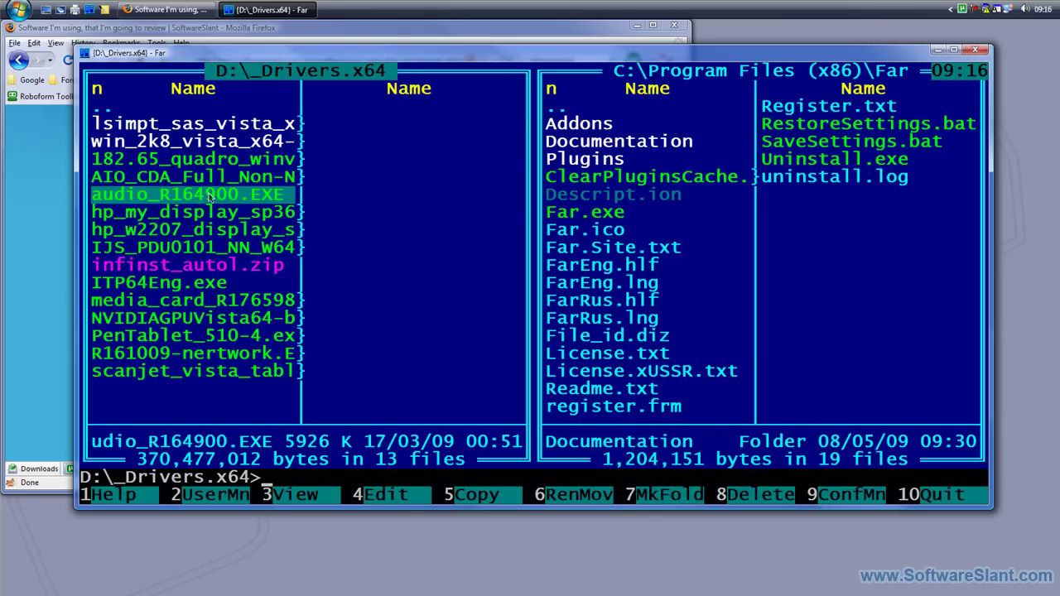
{"action": "key", "text": "Tab"}
{"action": "key", "text": "ctrl+Page_Up"}
{"action": "key", "text": "ctrl+Page_Up"}
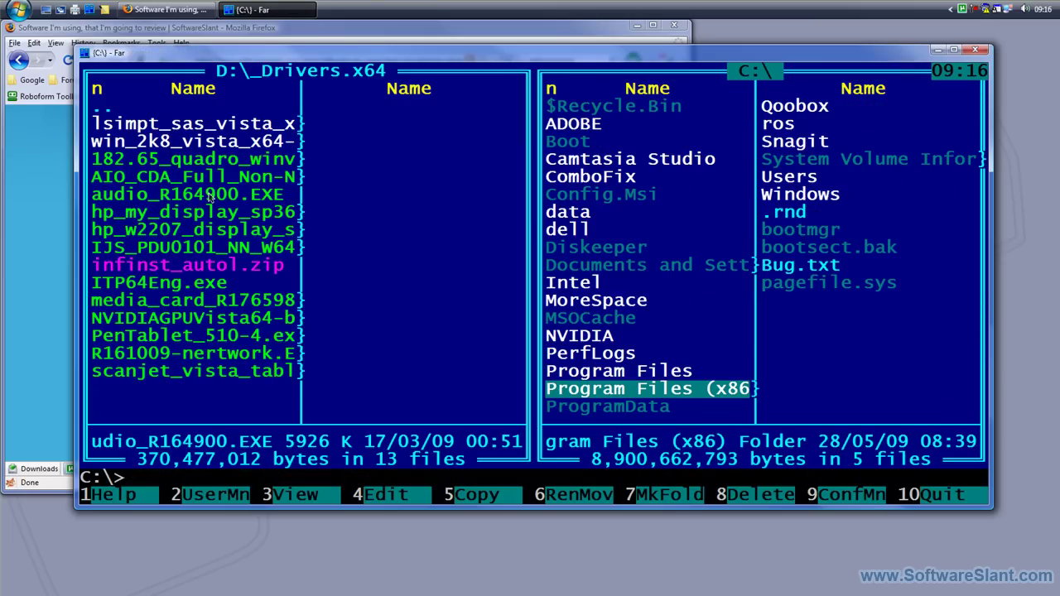
{"action": "key", "text": "Up"}
{"action": "key", "text": "Up"}
{"action": "key", "text": "Up"}
Return to the left panel and select audio_R164900.EXE
{"action": "key", "text": "Up"}
{"action": "key", "text": "Tab"}
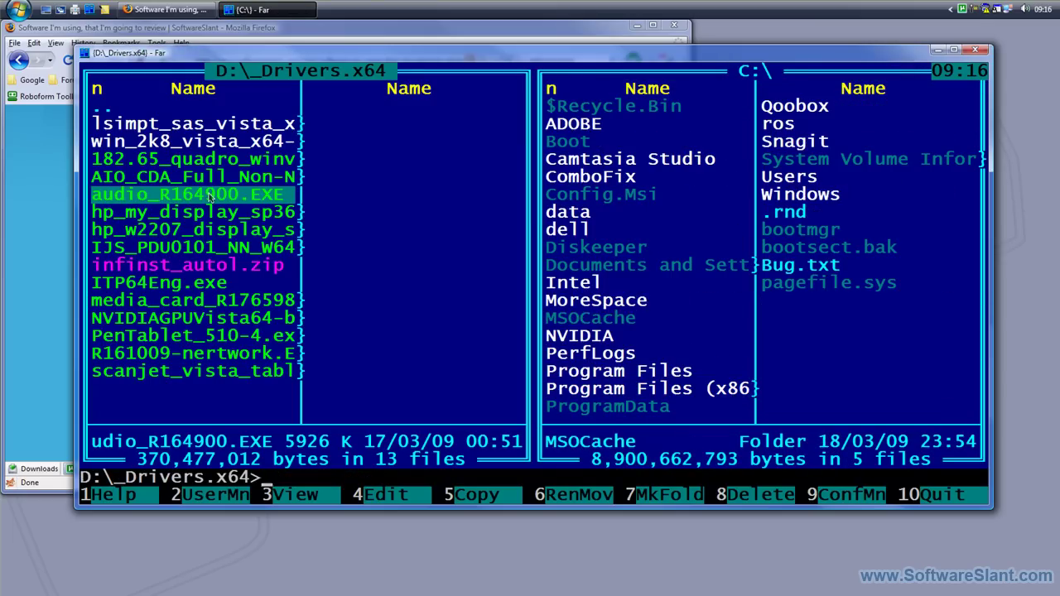
{"action": "key", "text": "Up"}
{"action": "key", "text": "Up"}
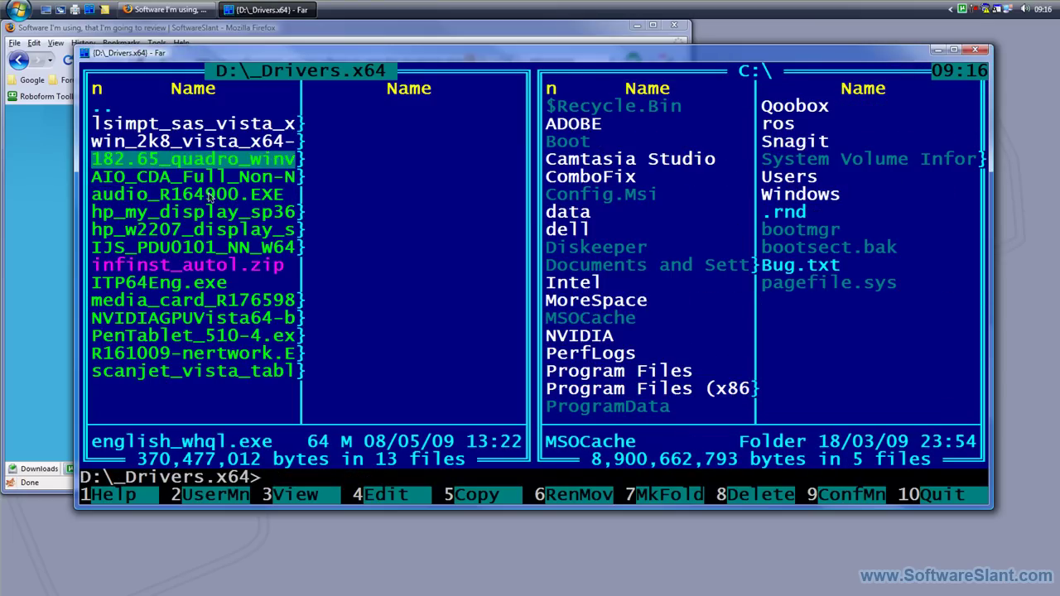
{"action": "key", "text": "Down"}
{"action": "key", "text": "Down"}
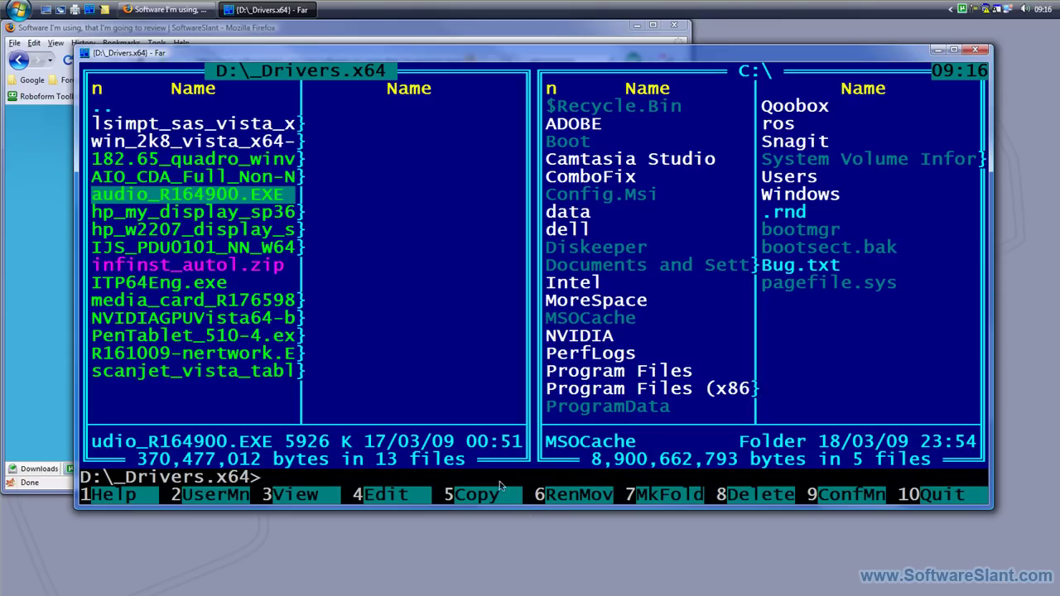
Copy audio_R164900.EXE from D:\_Drivers.x64 into C:\
{"action": "key", "text": "F5"}
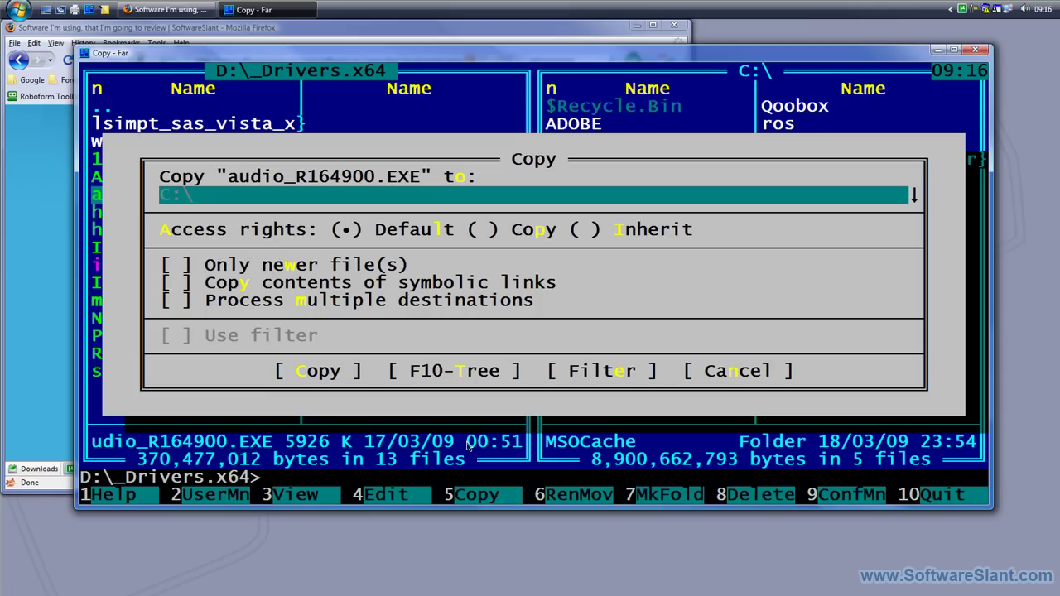
{"action": "key", "text": "Return"}
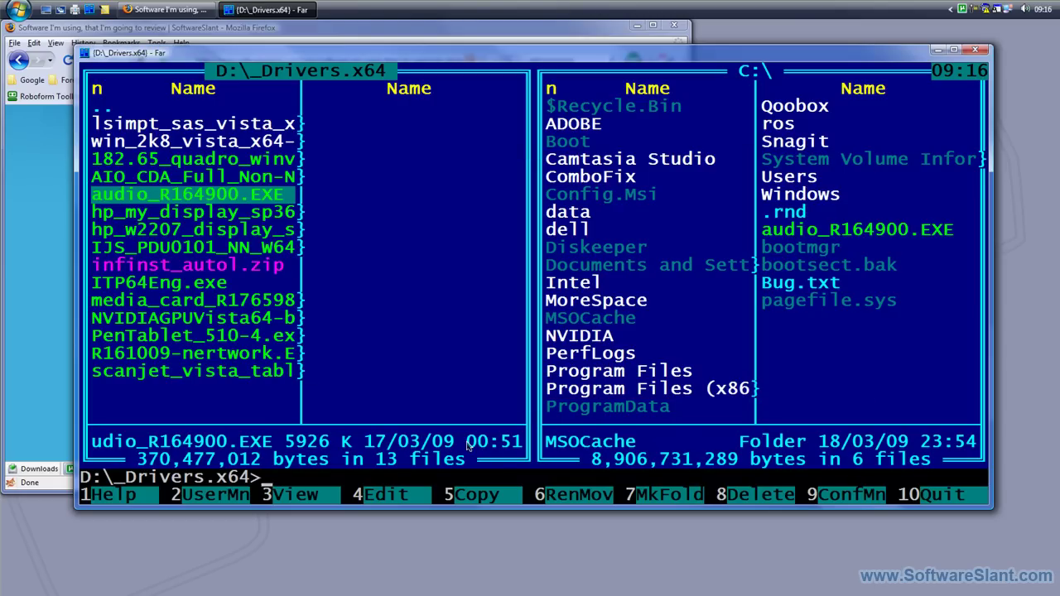
{"action": "key", "text": "Tab"}
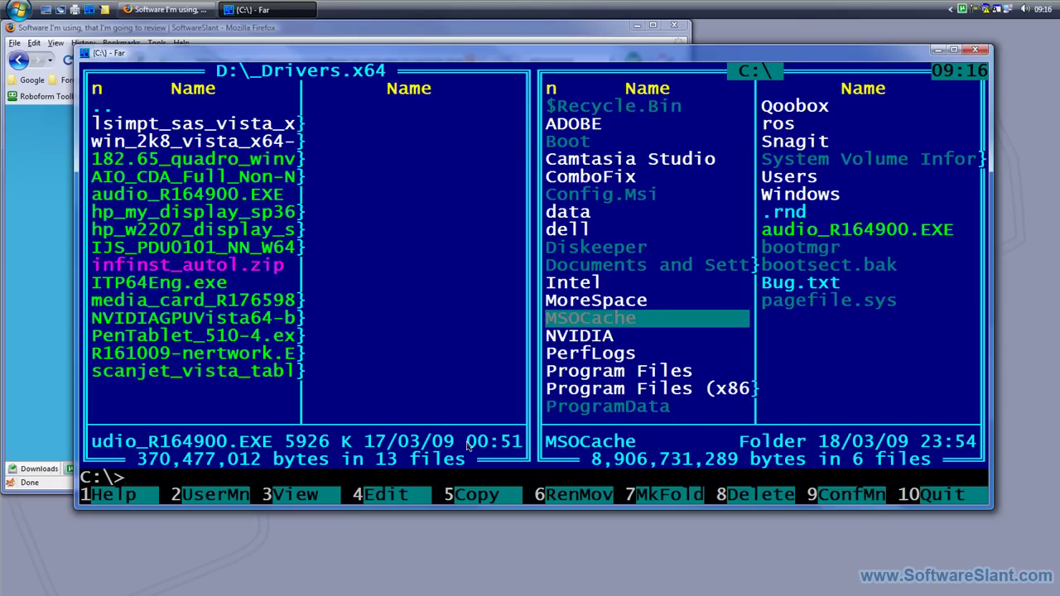
Locate the copied audio_R164900.EXE in the C:\ panel, then open the Windows Start menu
{"action": "key", "text": "Up"}
{"action": "key", "text": "Right"}
{"action": "key", "text": "Up"}
{"action": "key", "text": "Up"}
{"action": "key", "text": "Up"}
{"action": "key", "text": "Up"}
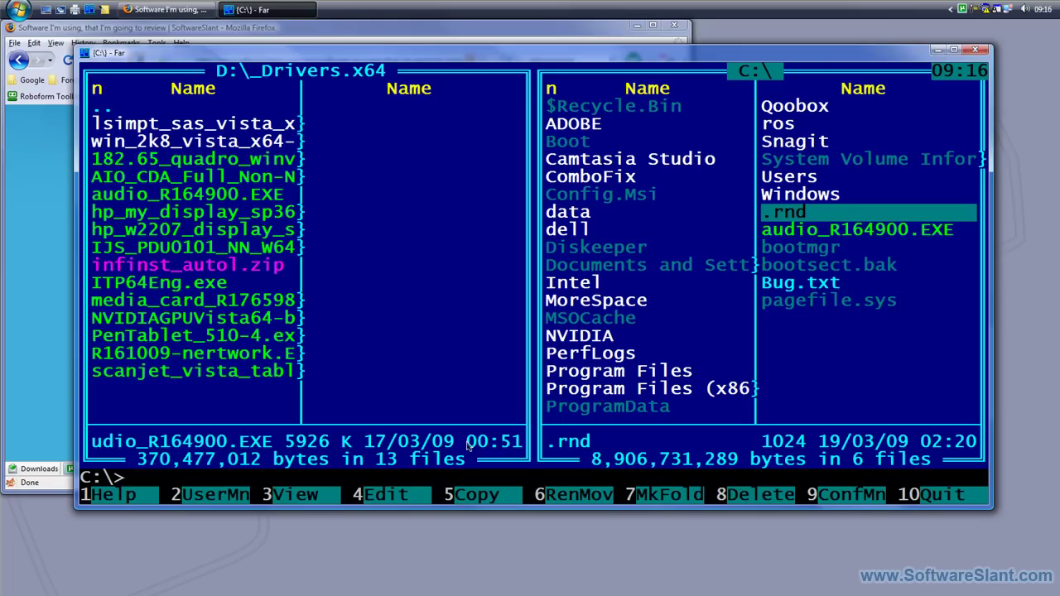
{"action": "key", "text": "Down"}
{"action": "key", "text": "super"}
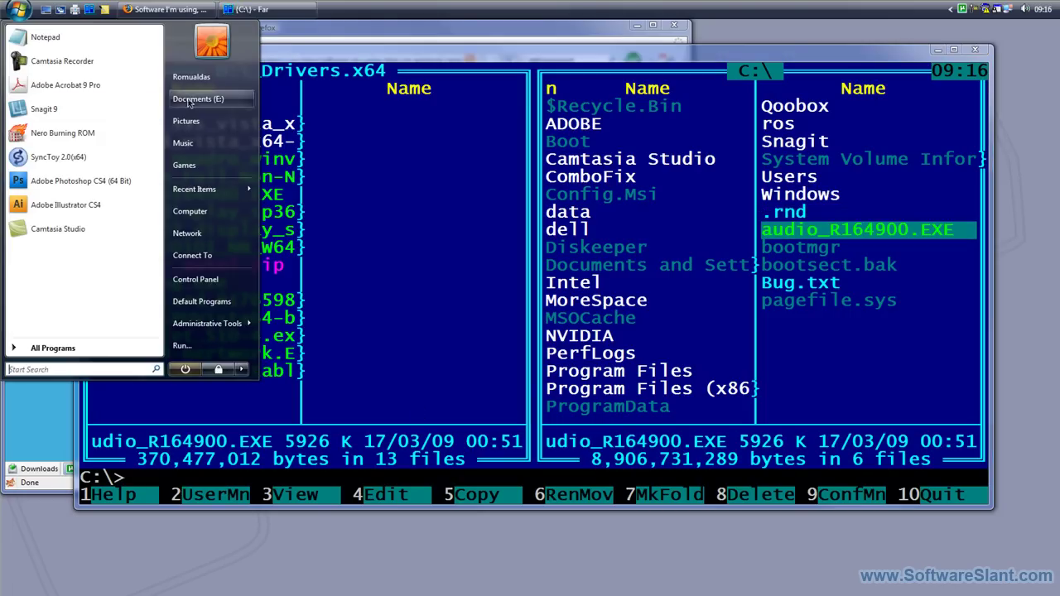
Open OS (C:) from Computer, delete audio_R164900.EXE, and close the Explorer window
{"action": "left_click", "coordinate": [211, 213]}
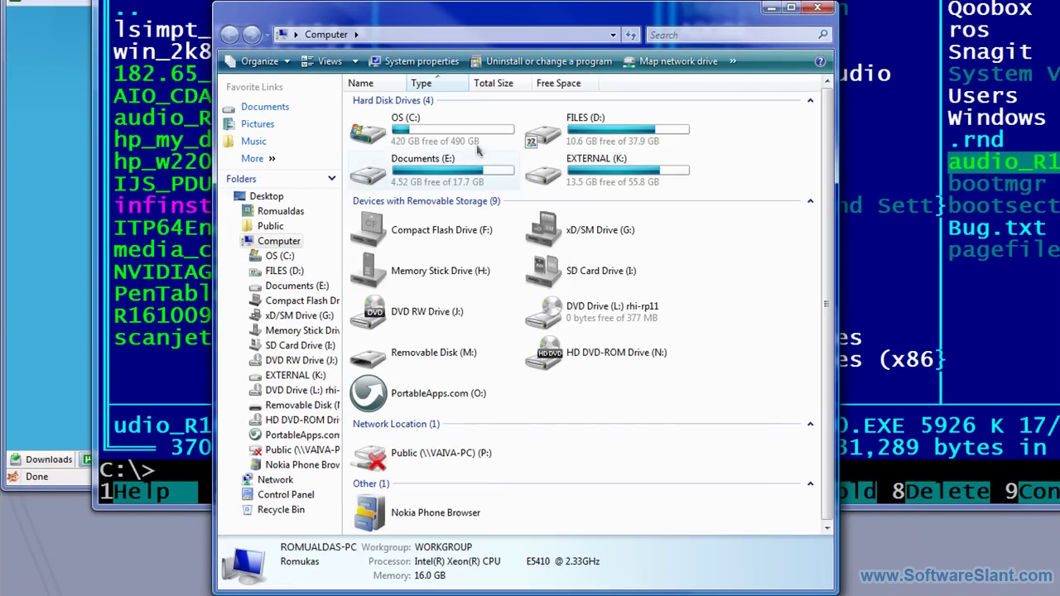
{"action": "double_click", "coordinate": [477, 149]}
{"action": "left_click", "coordinate": [414, 399]}
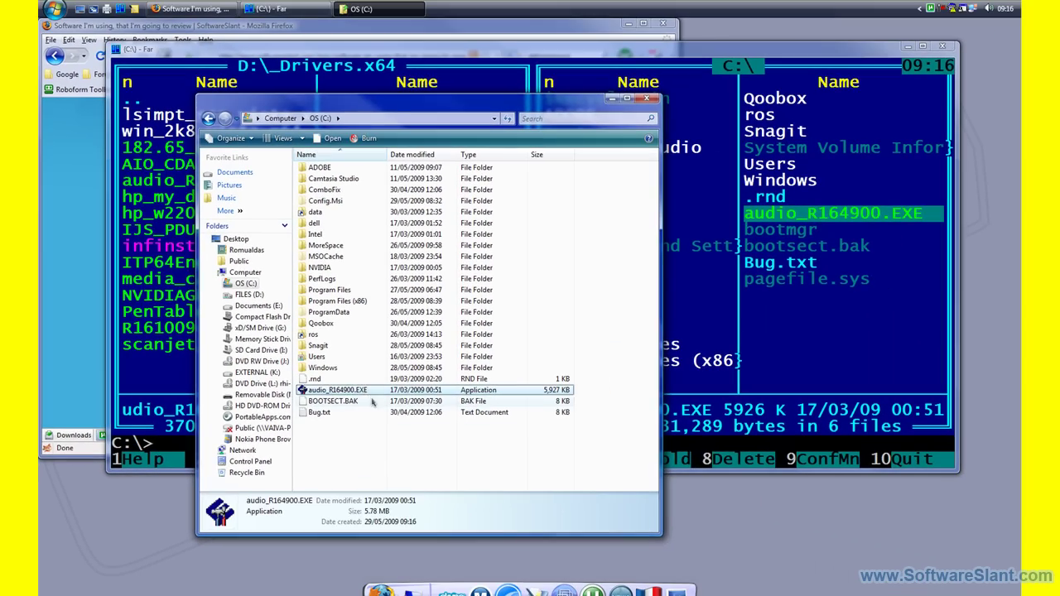
{"action": "key", "text": "Delete"}
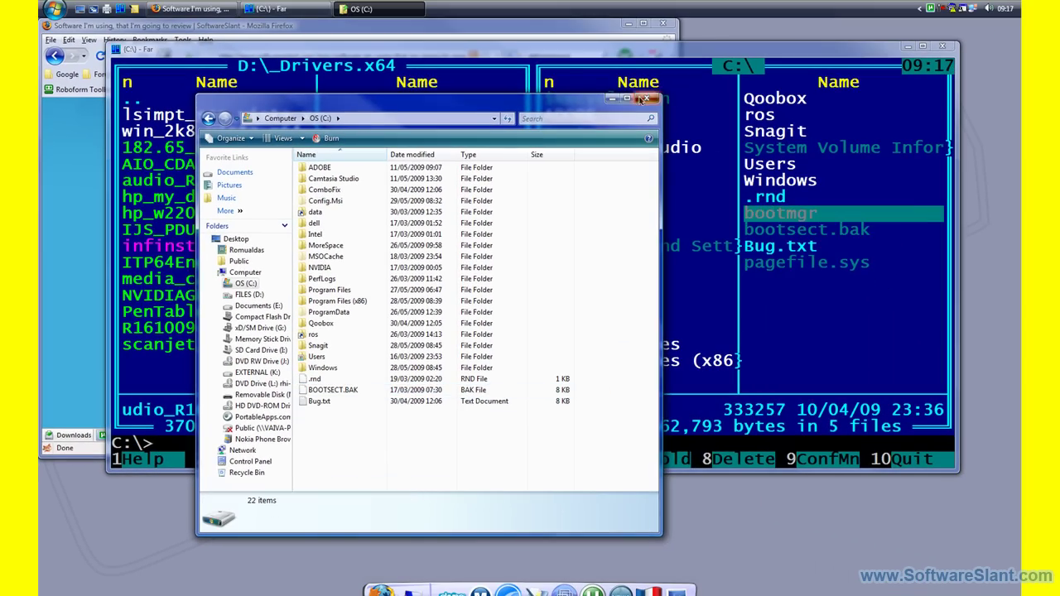
{"action": "left_click", "coordinate": [647, 99]}
Return to Far Manager, make it fill the screen, and focus the C:\ panel
{"action": "left_click", "coordinate": [671, 197]}
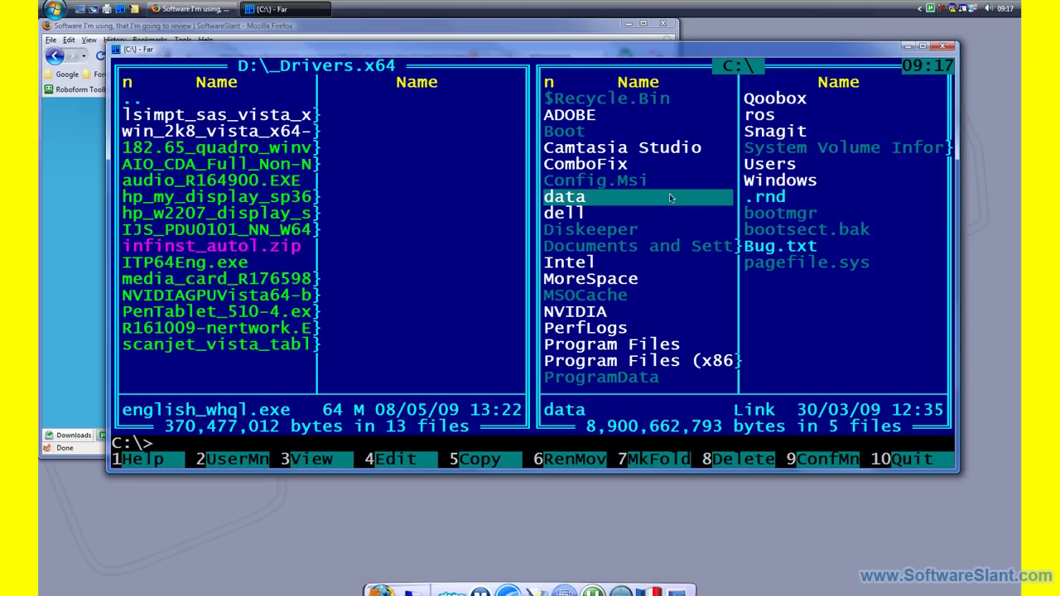
{"action": "key", "text": "alt"}
{"action": "key", "text": "alt+F9"}
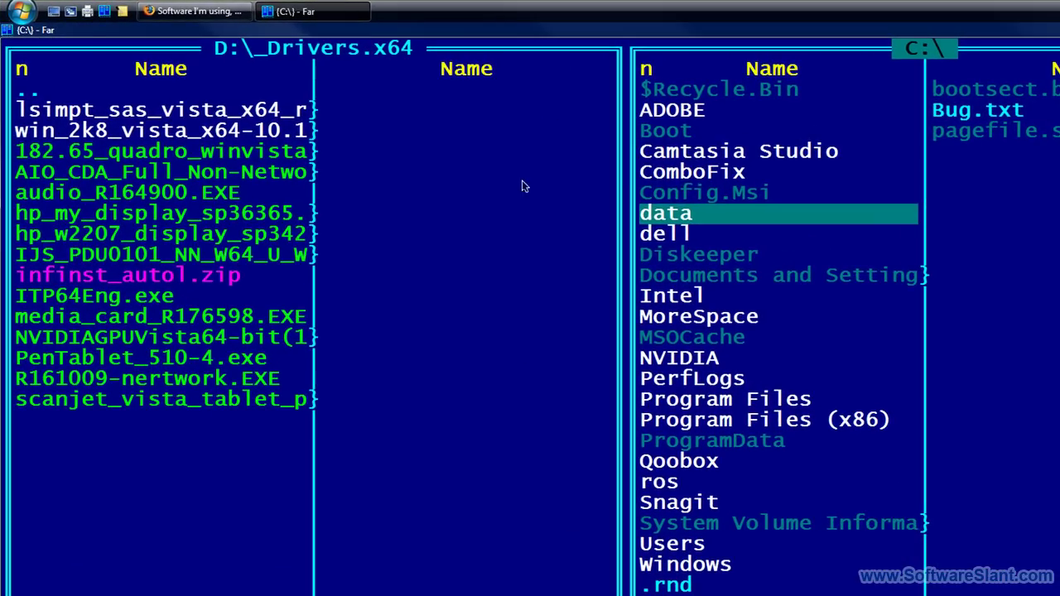
{"action": "key", "text": "Tab"}
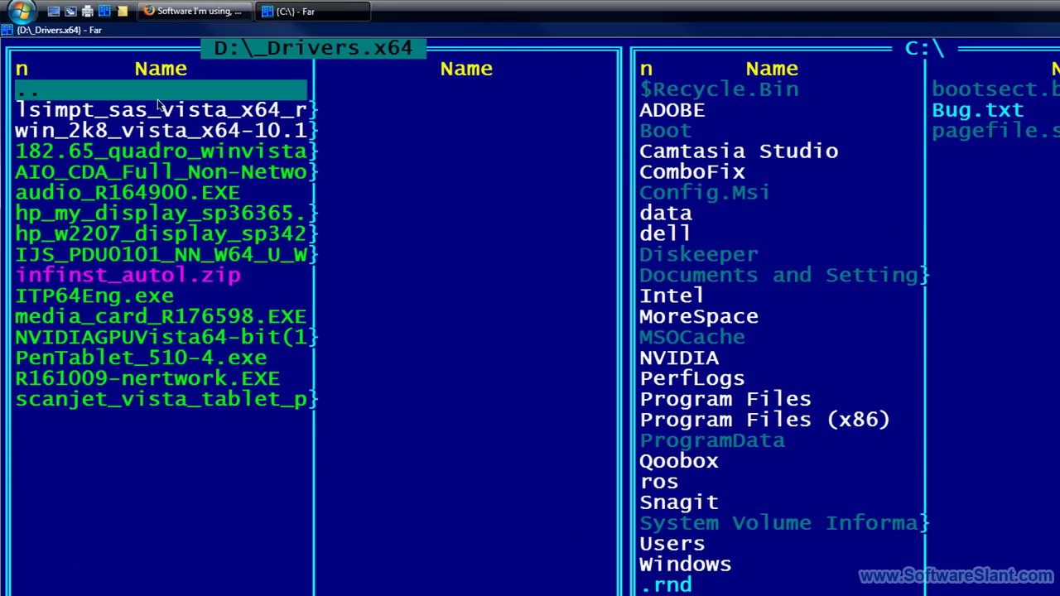
{"action": "left_click", "coordinate": [763, 227]}
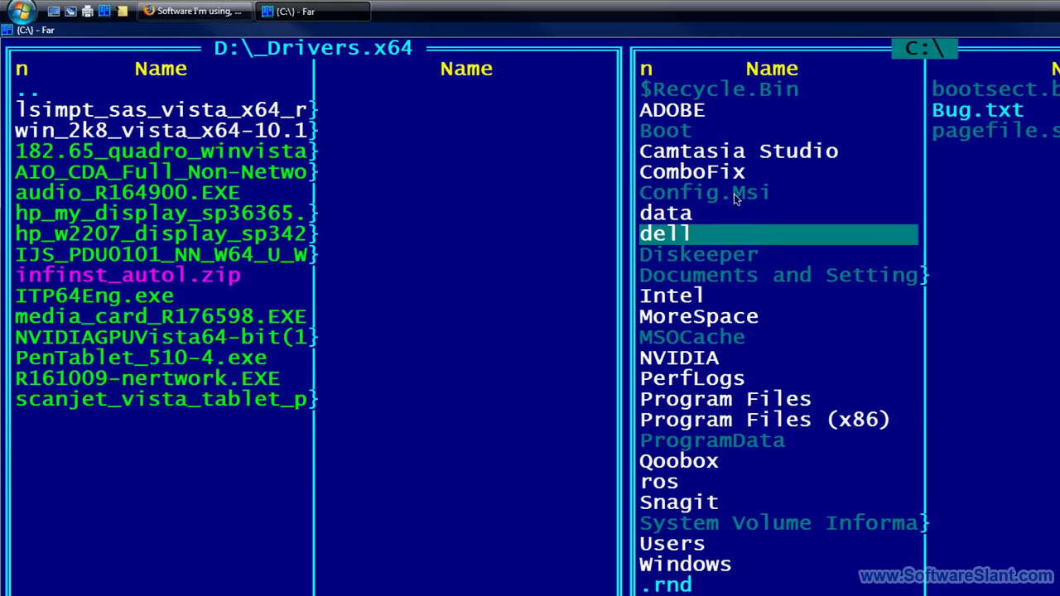
Set the right panel's view mode to Brief, then to Wide
{"action": "left_click", "coordinate": [618, 48]}
{"action": "left_click", "coordinate": [514, 50]}
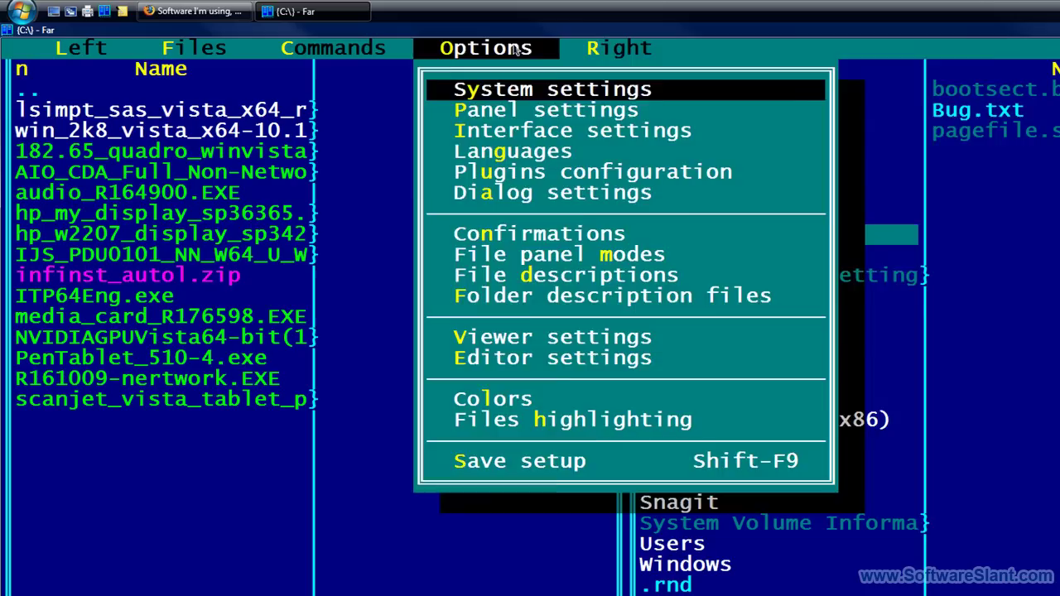
{"action": "mouse_move", "coordinate": [566, 48]}
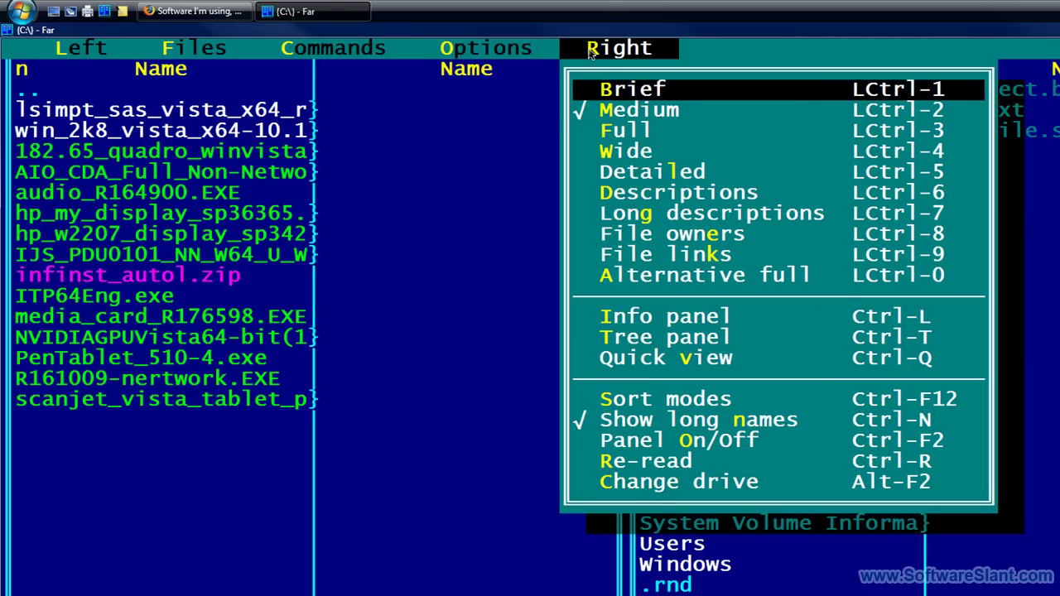
{"action": "left_click", "coordinate": [661, 98]}
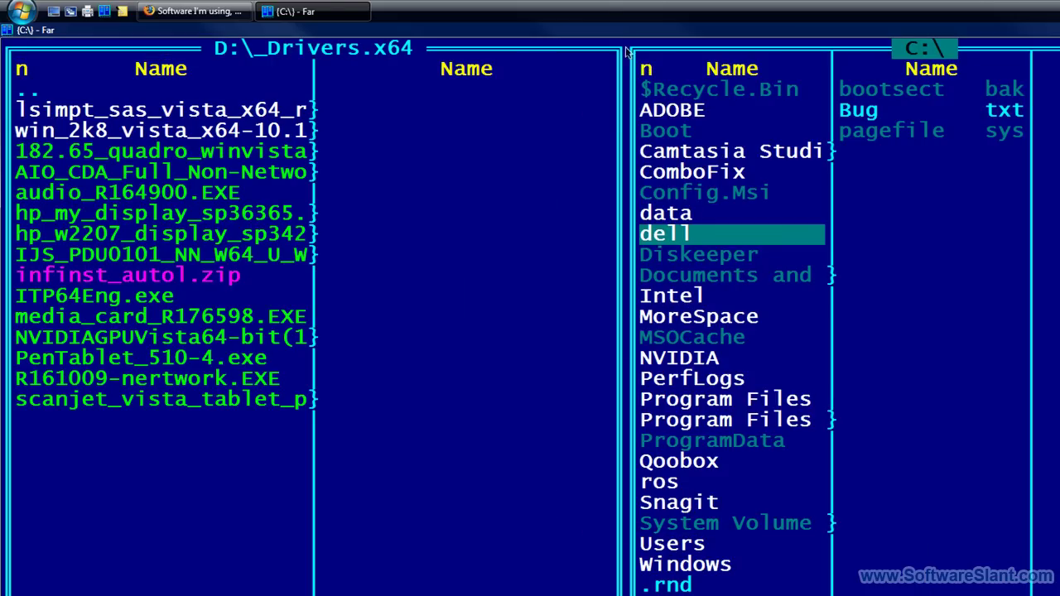
{"action": "left_click", "coordinate": [614, 48]}
{"action": "left_click", "coordinate": [629, 151]}
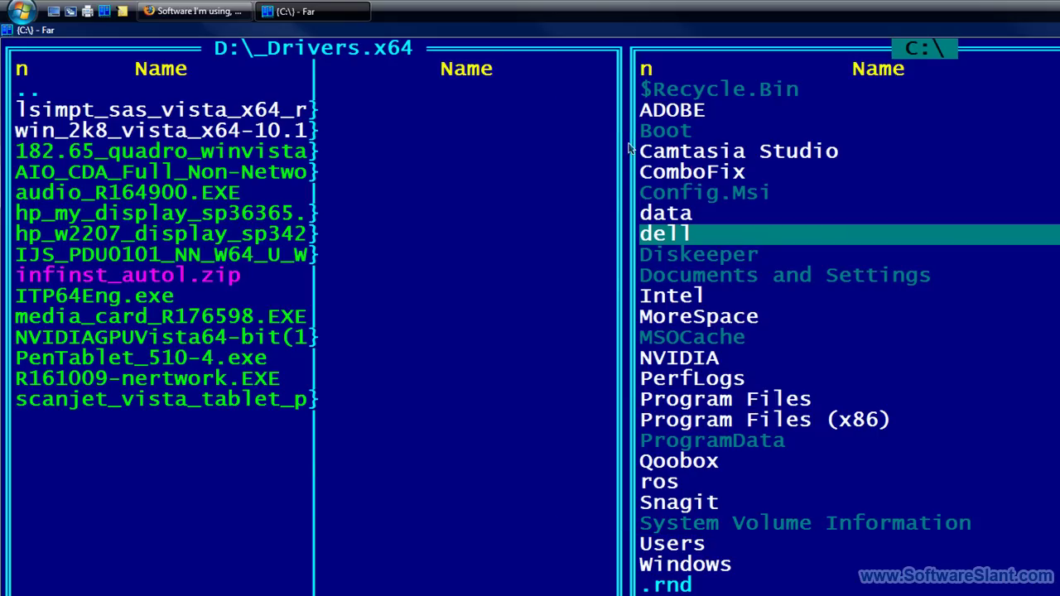
{"action": "scroll", "coordinate": [999, 177], "scroll_direction": "up", "scroll_amount": 2}
{"action": "scroll", "coordinate": [860, 234], "scroll_direction": "down", "scroll_amount": 2}
{"action": "scroll", "coordinate": [859, 234], "scroll_direction": "down", "scroll_amount": 2}
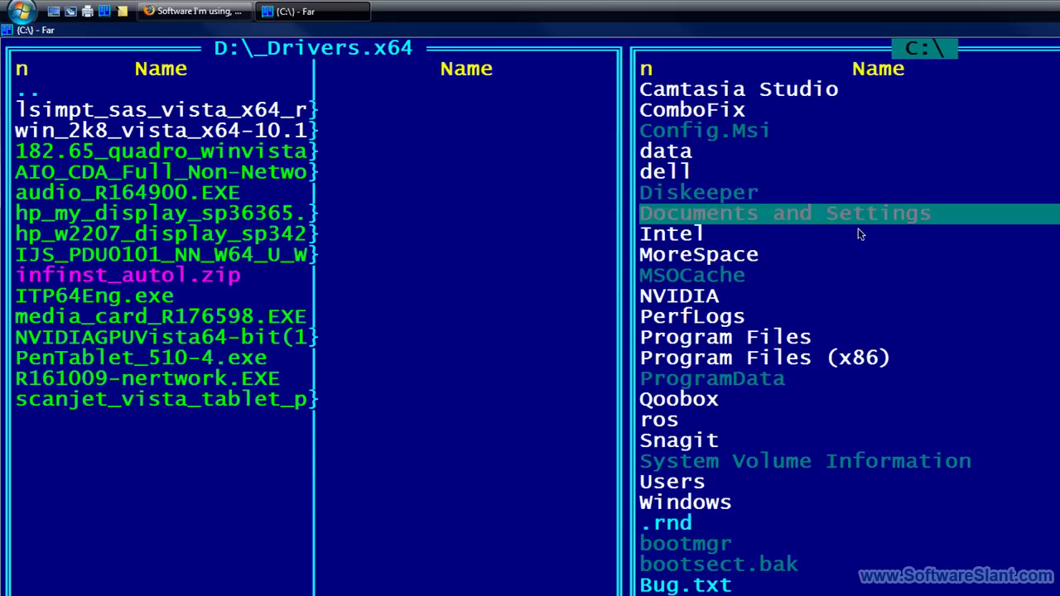
{"action": "scroll", "coordinate": [860, 234], "scroll_direction": "up", "scroll_amount": 4}
Connect the right panel via 2: FTP to the saved host and open the softwareslant.com folder
{"action": "key", "text": "alt+F2"}
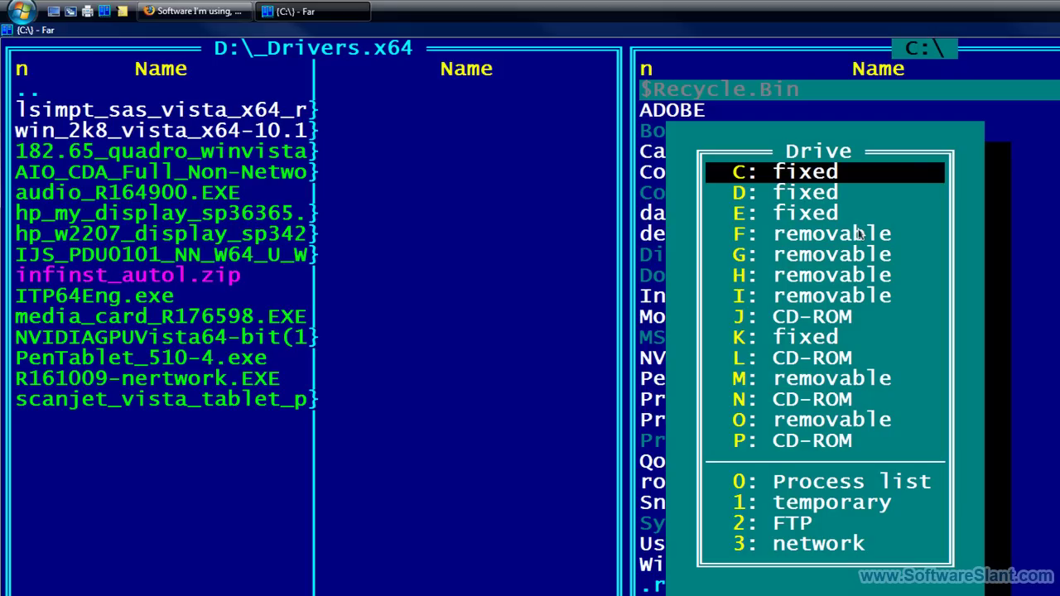
{"action": "scroll", "coordinate": [860, 235], "scroll_direction": "up", "scroll_amount": 2}
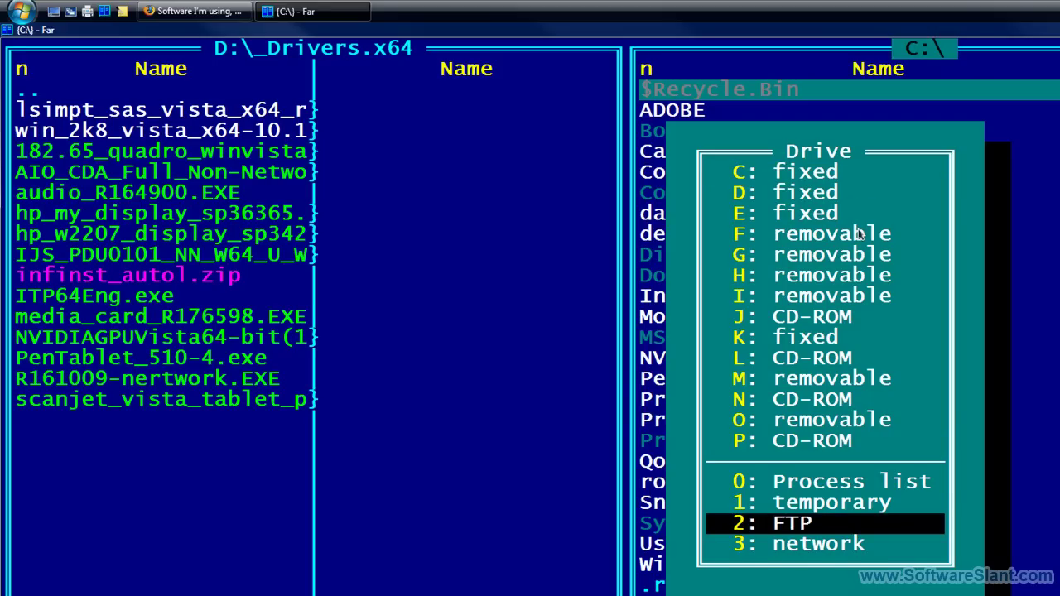
{"action": "scroll", "coordinate": [859, 235], "scroll_direction": "up", "scroll_amount": 2}
{"action": "scroll", "coordinate": [860, 234], "scroll_direction": "down", "scroll_amount": 2}
{"action": "key", "text": "Return"}
{"action": "key", "text": "Down"}
{"action": "key", "text": "Return"}
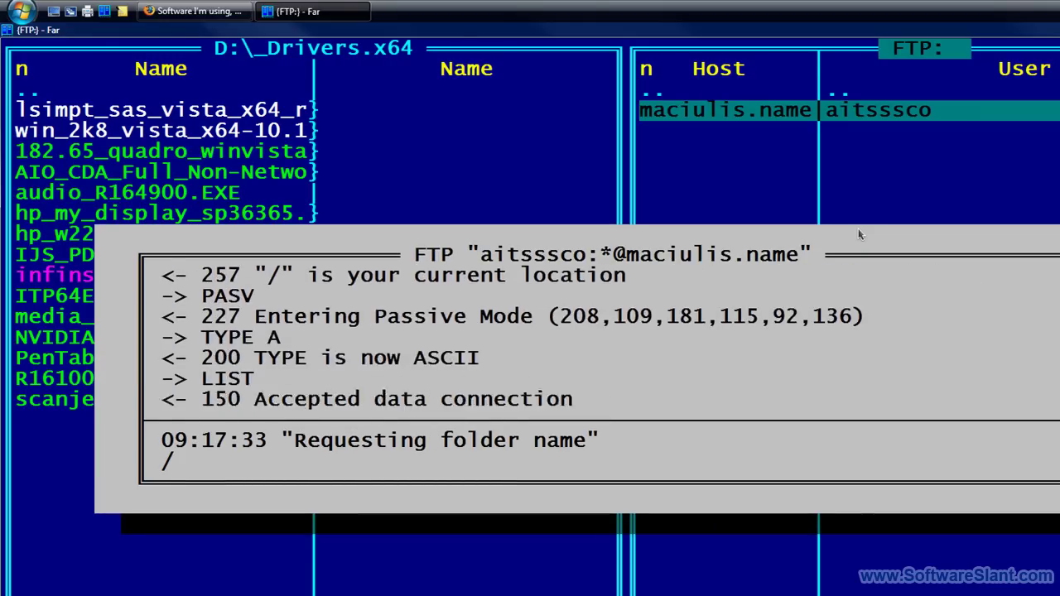
{"action": "key", "text": "Down"}
{"action": "key", "text": "Down"}
{"action": "key", "text": "Down"}
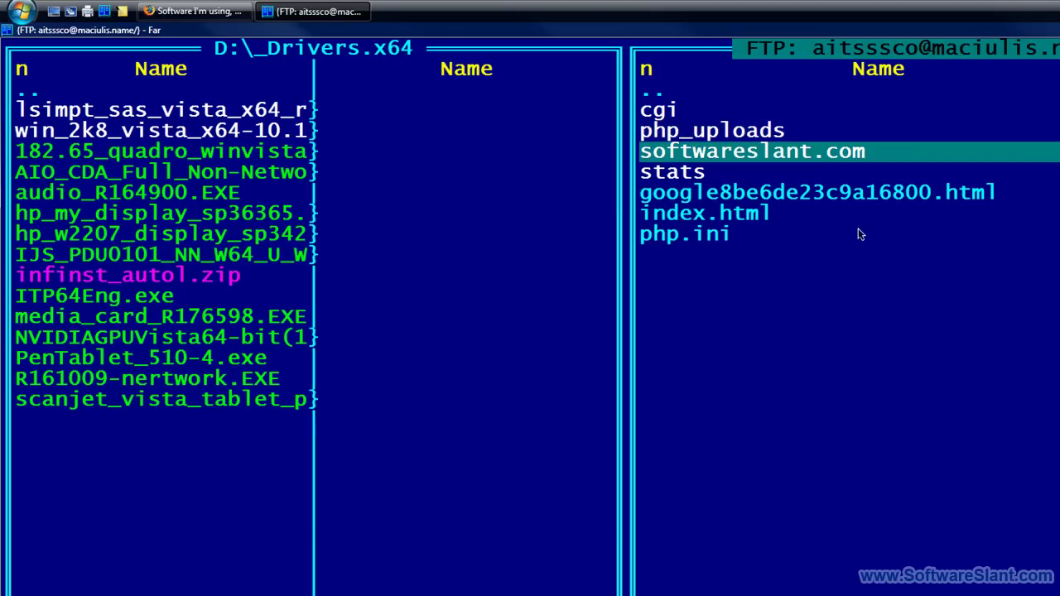
{"action": "key", "text": "Return"}
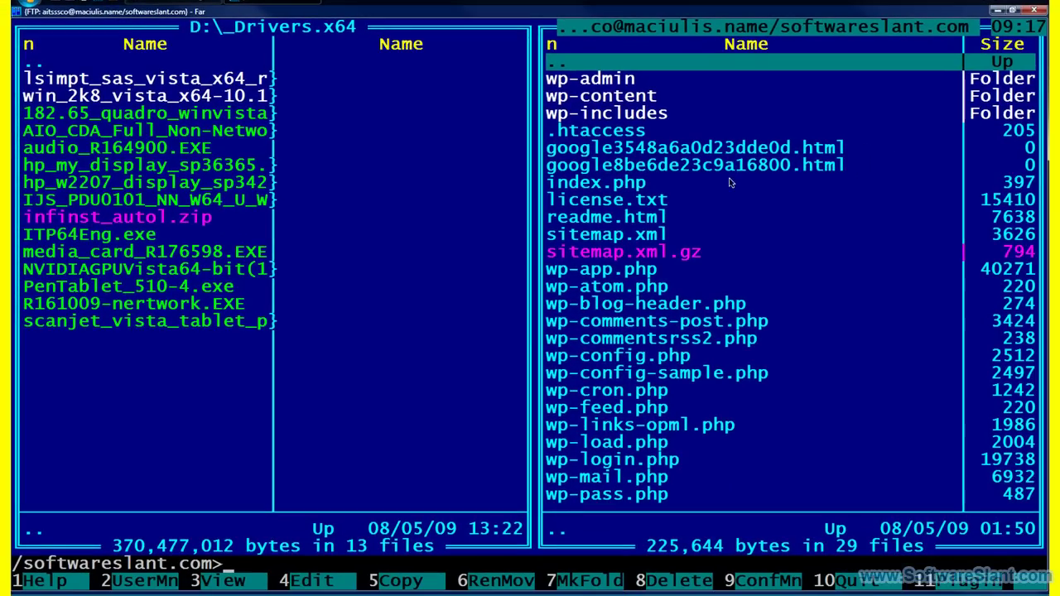
Launch the Network browser from the F11 plugins list and open the networked PC's shares
{"action": "key", "text": "F11"}
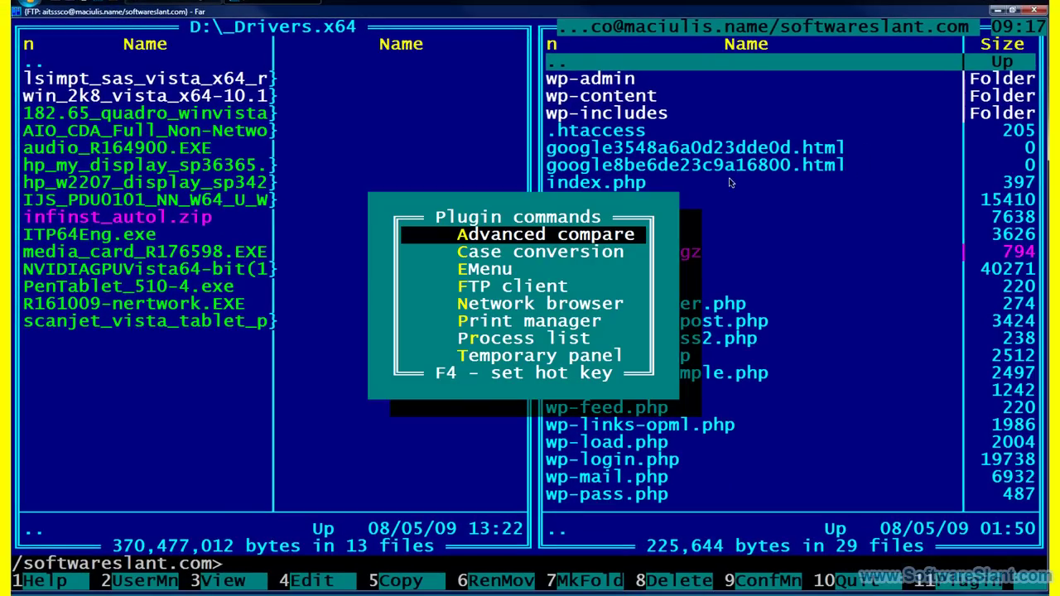
{"action": "key", "text": "Down"}
{"action": "key", "text": "Down"}
{"action": "key", "text": "Down"}
{"action": "key", "text": "Down"}
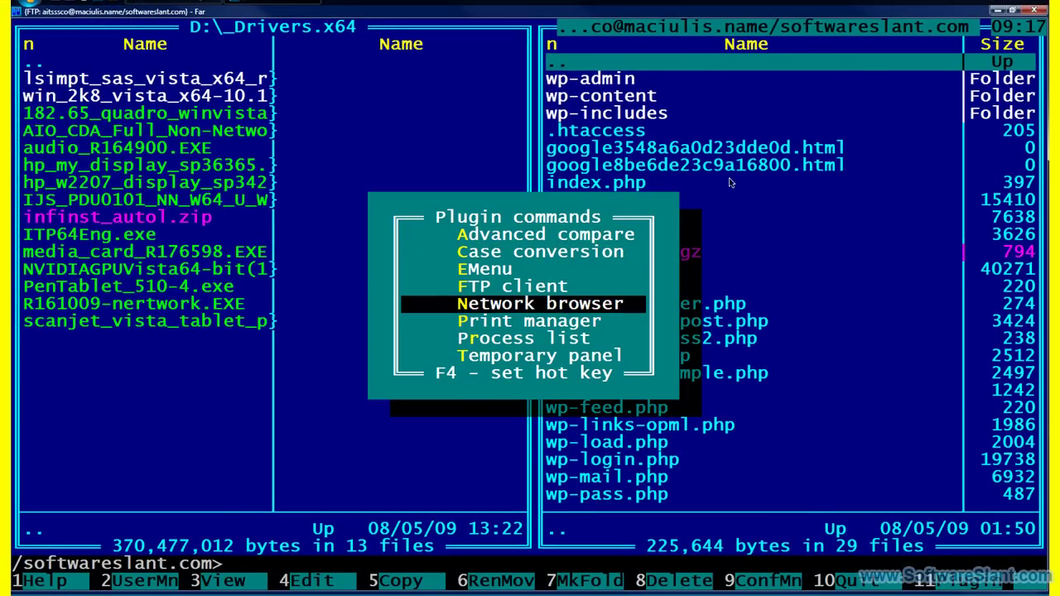
{"action": "key", "text": "Return"}
{"action": "key", "text": "Down"}
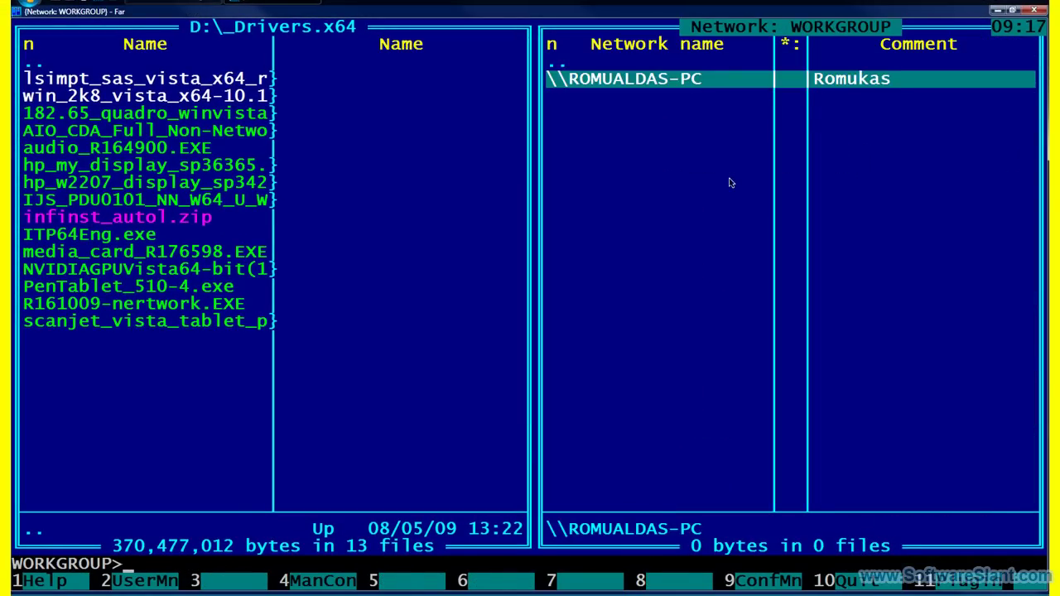
{"action": "key", "text": "Return"}
Look inside the FILES, Public and Users shares in turn
{"action": "key", "text": "Down"}
{"action": "key", "text": "Down"}
{"action": "key", "text": "Up"}
{"action": "key", "text": "Return"}
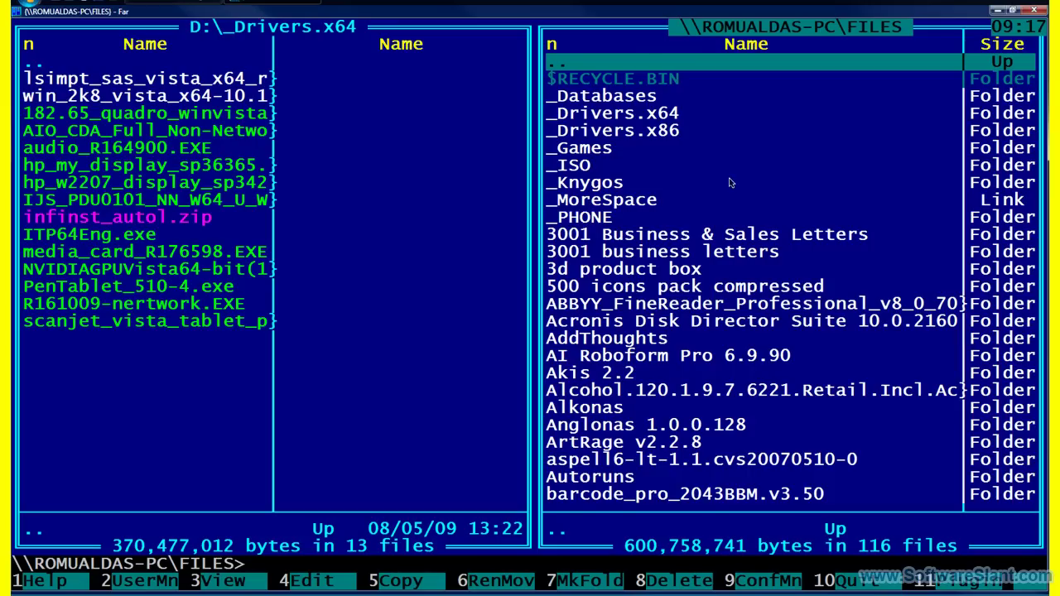
{"action": "key", "text": "Down"}
{"action": "key", "text": "Up"}
{"action": "key", "text": "Return"}
{"action": "key", "text": "Down"}
{"action": "key", "text": "Return"}
{"action": "key", "text": "Return"}
{"action": "key", "text": "Down"}
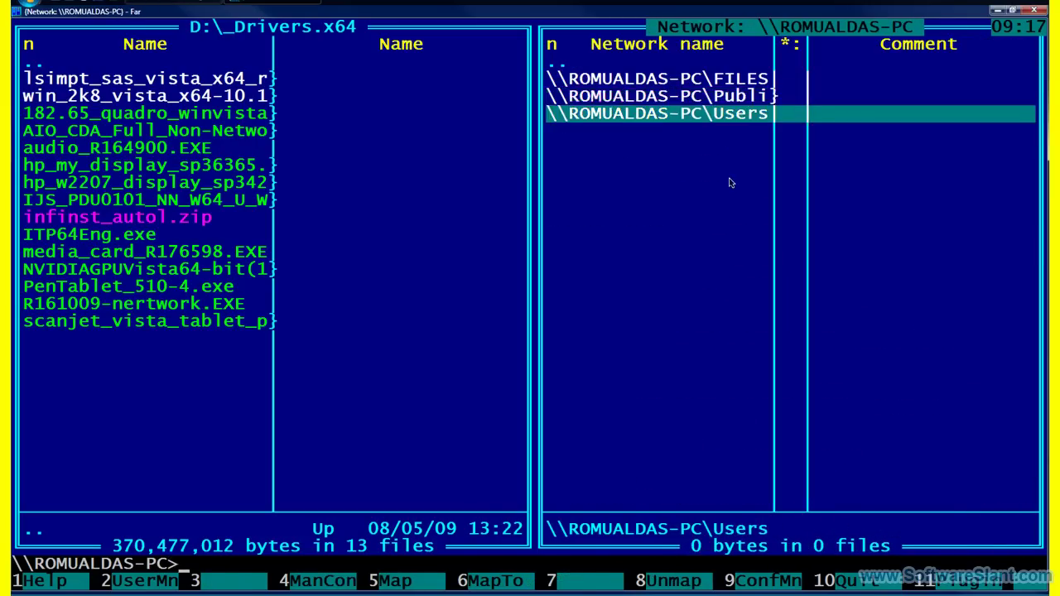
{"action": "key", "text": "Return"}
{"action": "key", "text": "Return"}
{"action": "key", "text": "Return"}
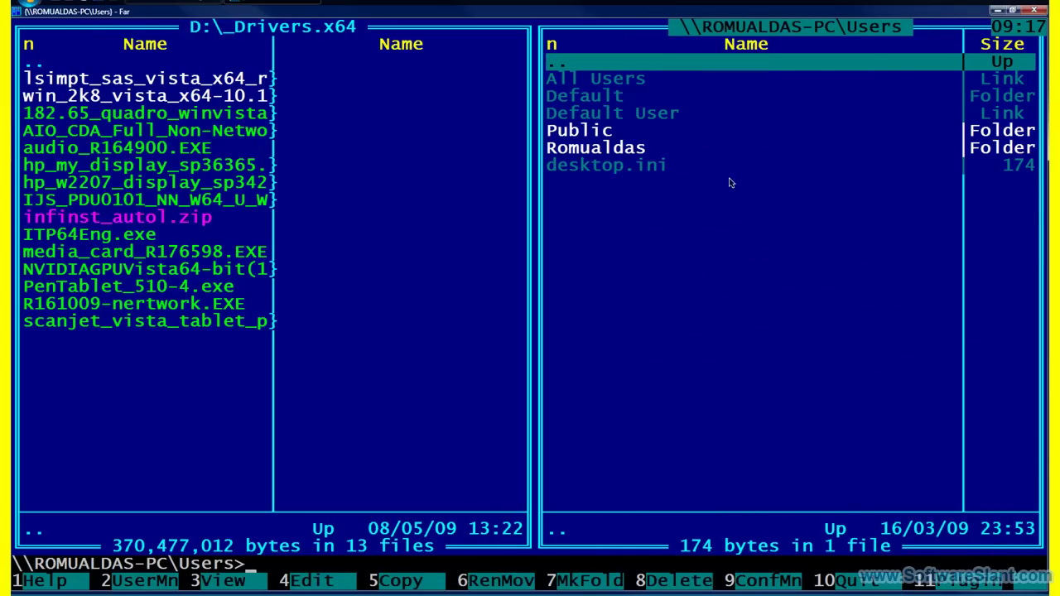
{"action": "key", "text": "alt+F2"}
Switch the right panel to drive D: so it lists D:\_Drivers.x64
{"action": "key", "text": "d"}
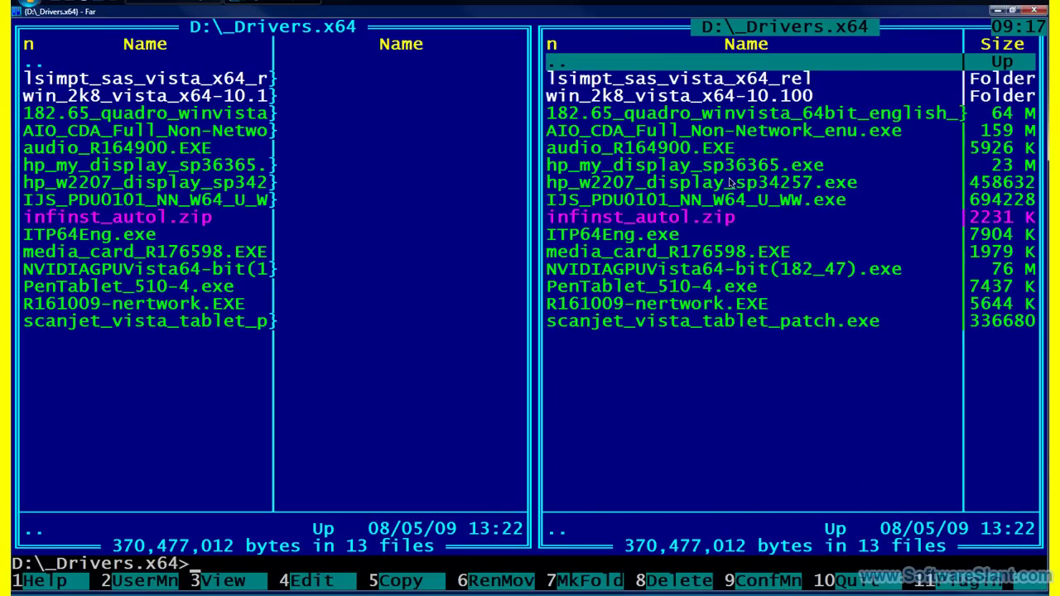
{"action": "key", "text": "Tab"}
{"action": "key", "text": "Tab"}
{"action": "key", "text": "Tab"}
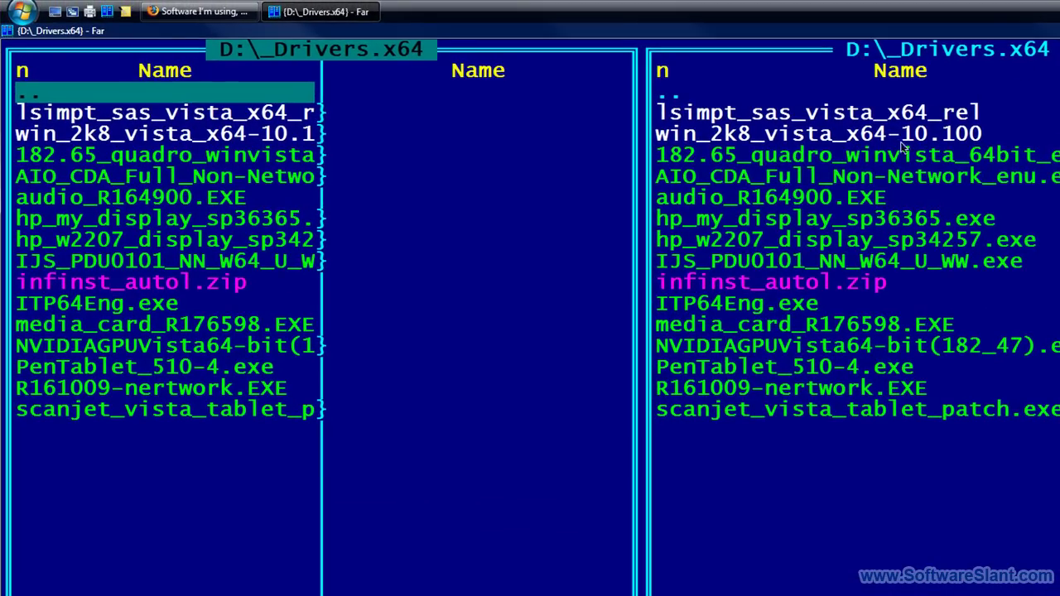
{"action": "left_click", "coordinate": [648, 114]}
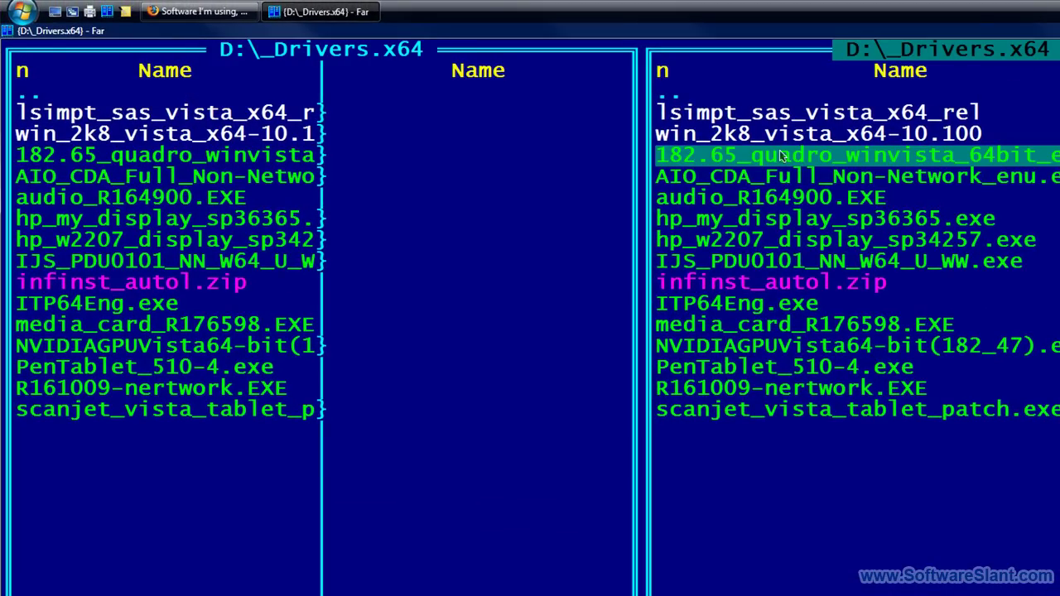
Move between panels, selecting win_2k8_vista_x64-10.100 on the left and audio_R164900.EXE on the right
{"action": "left_click", "coordinate": [213, 155]}
{"action": "left_click", "coordinate": [223, 202]}
{"action": "left_click", "coordinate": [231, 138]}
{"action": "left_click", "coordinate": [811, 197]}
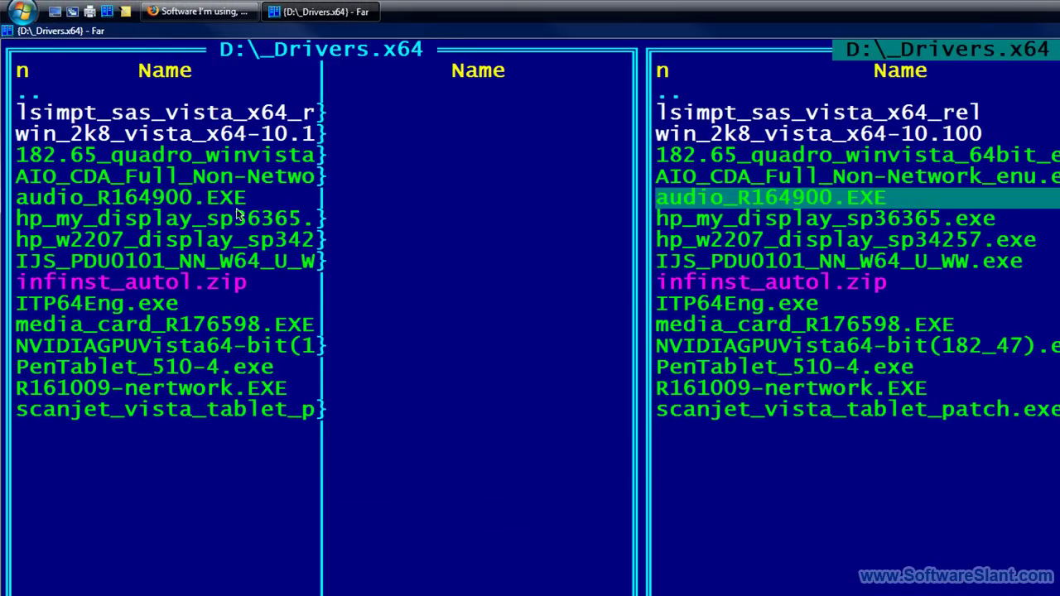
{"action": "left_click", "coordinate": [238, 213]}
{"action": "left_click", "coordinate": [249, 144]}
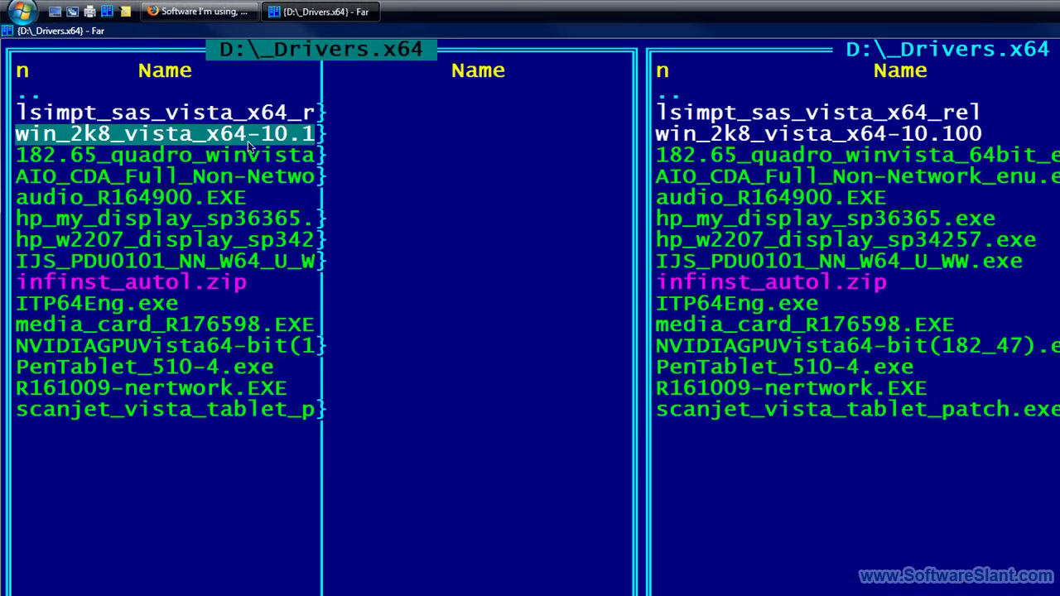